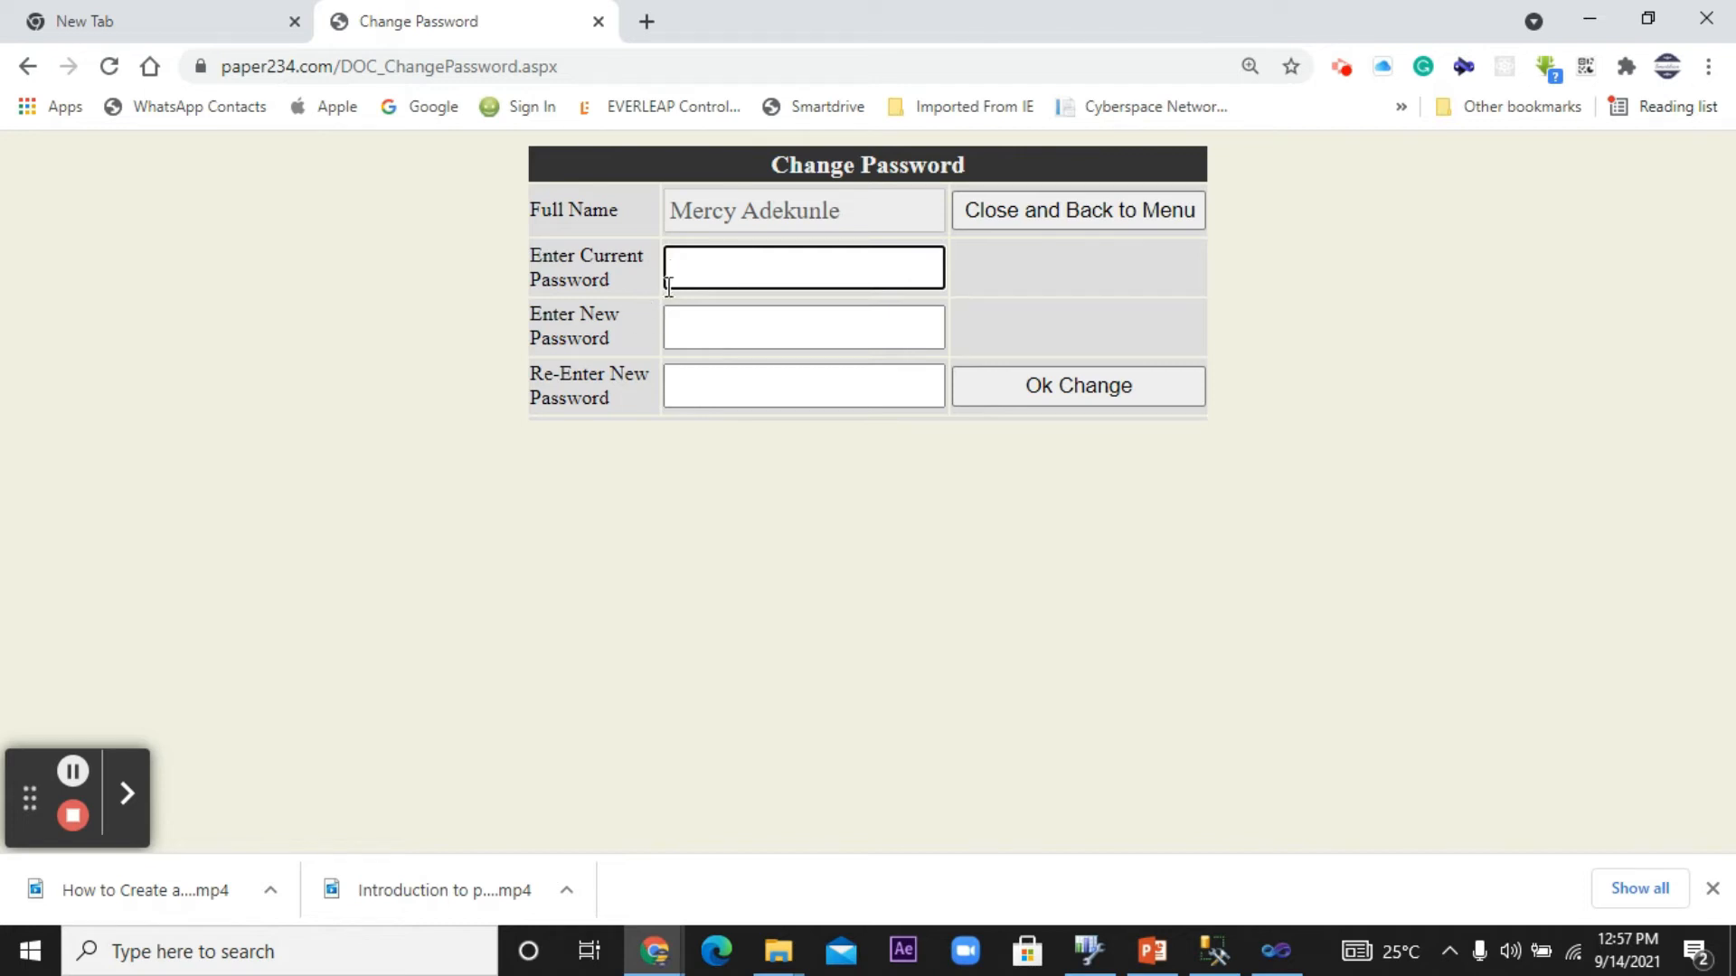
Review the new password fields on the change password form and return to the trial menu without changing anything
left_click(748, 337)
left_click(744, 375)
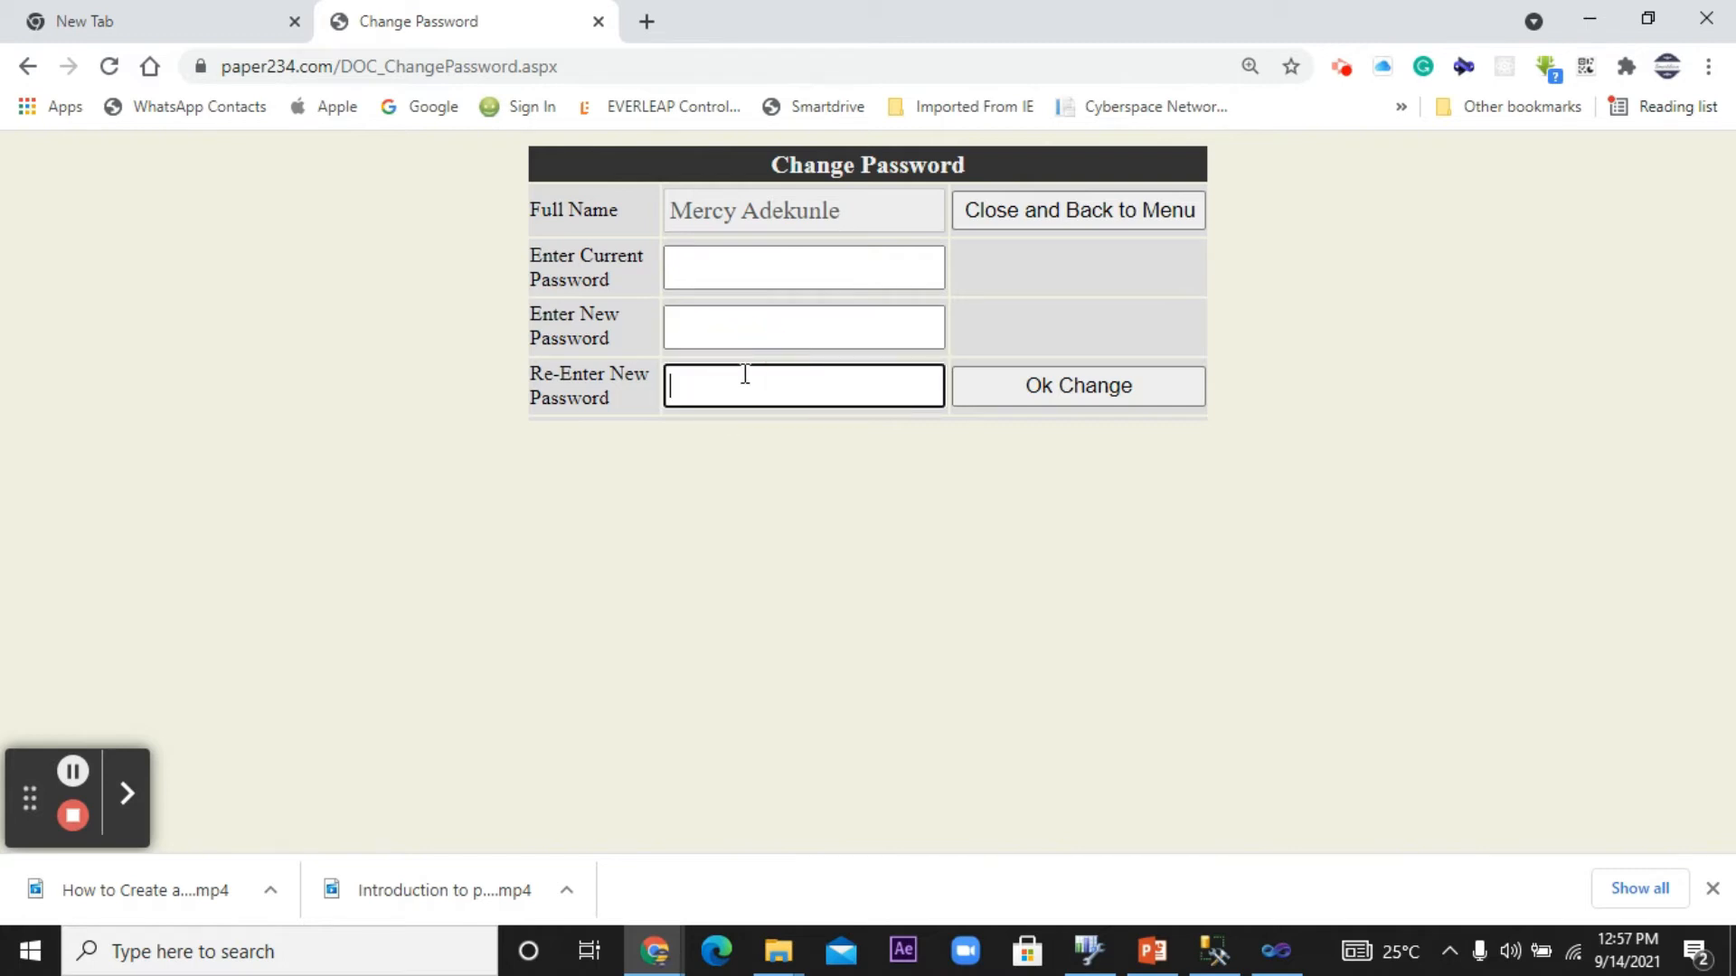
left_click(1044, 215)
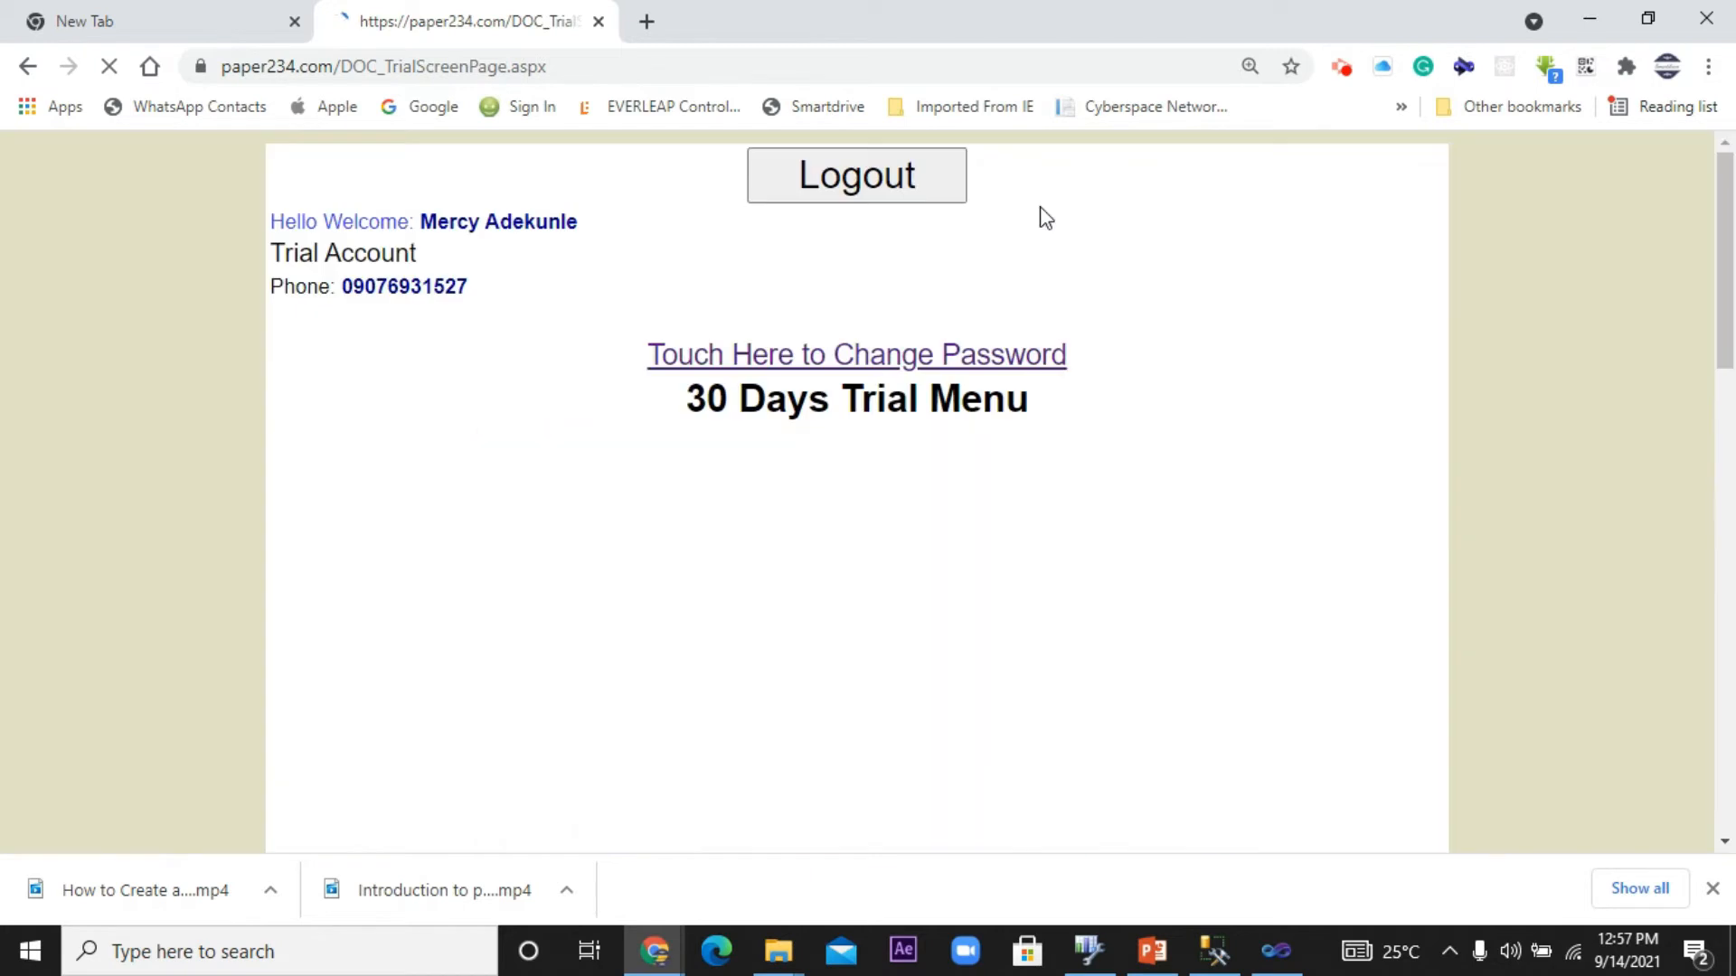
Examine the 30 Days Trial Menu sections for file transfer, file cabinet, attachments, document tracking and adding team members
scroll(1148, 299, "down", 3)
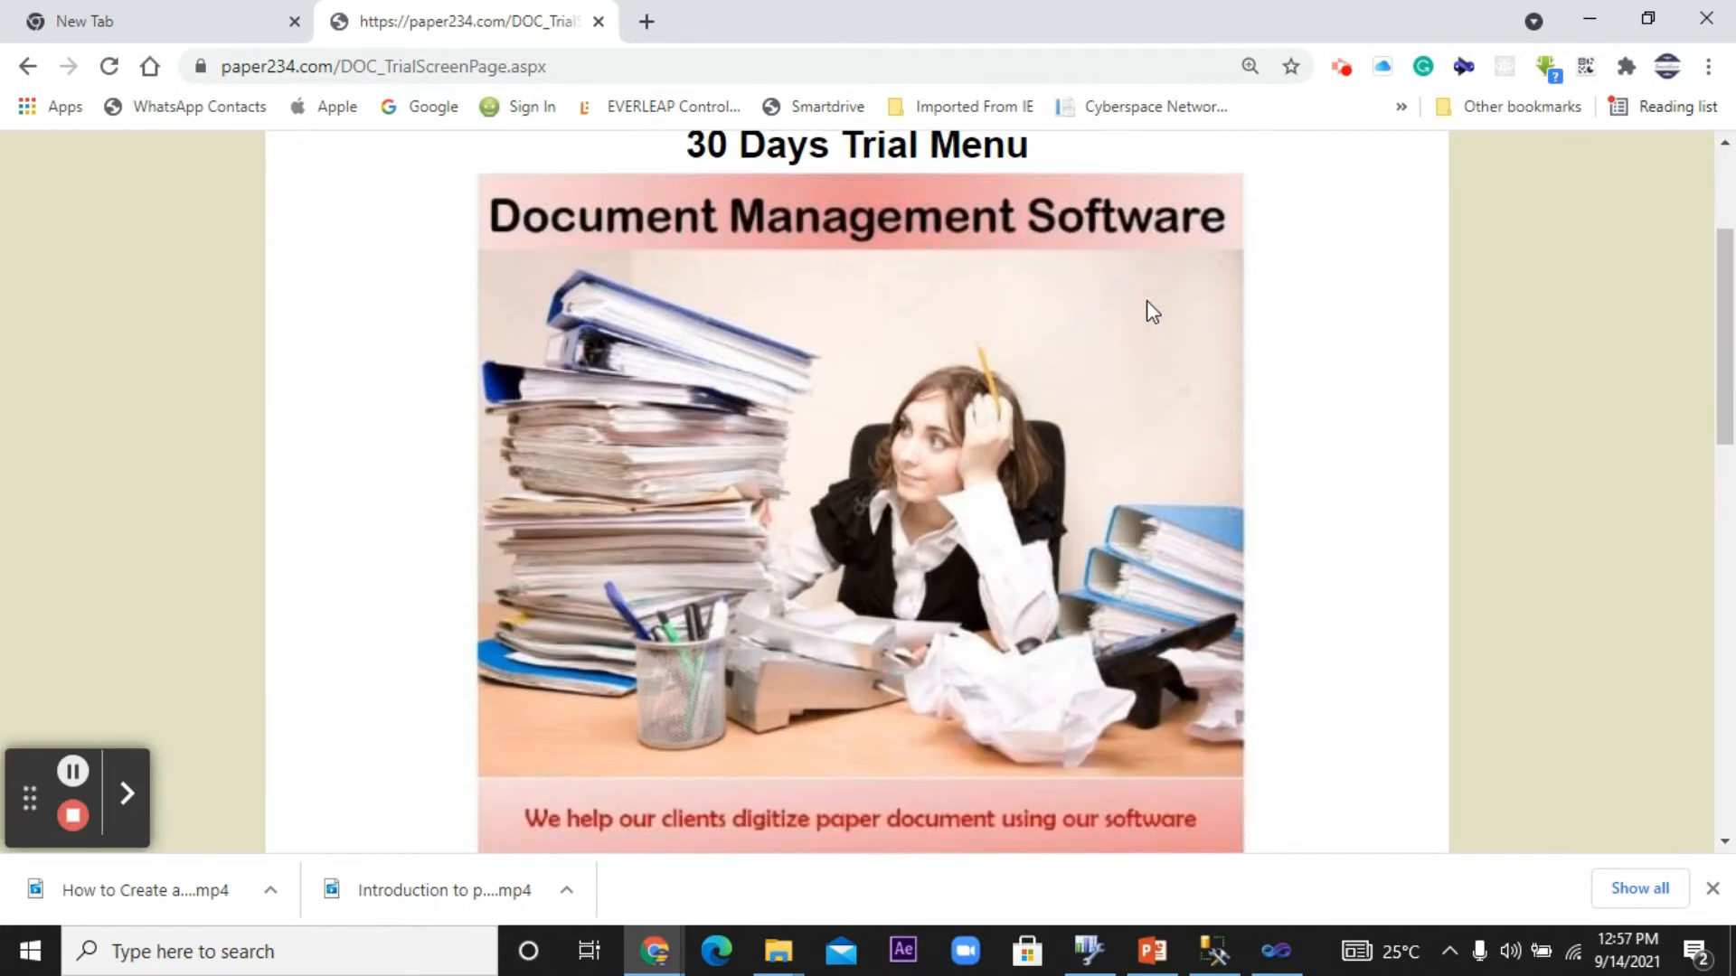
scroll(1112, 317, "up", 3)
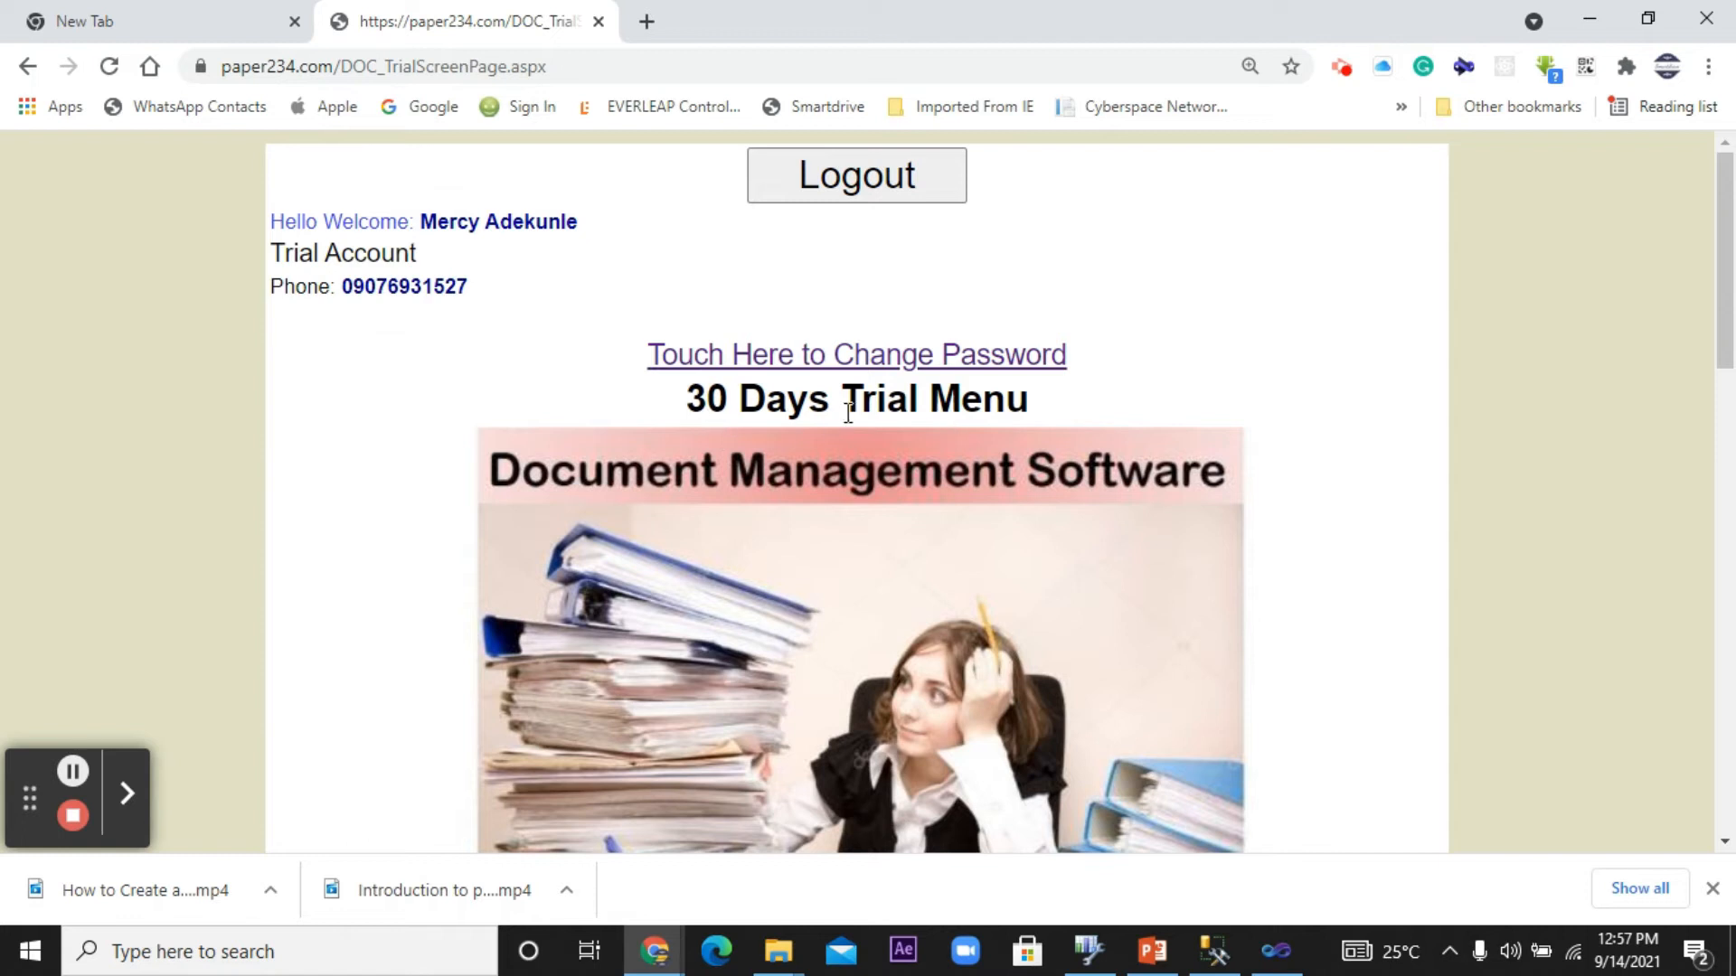
scroll(848, 414, "down", 5)
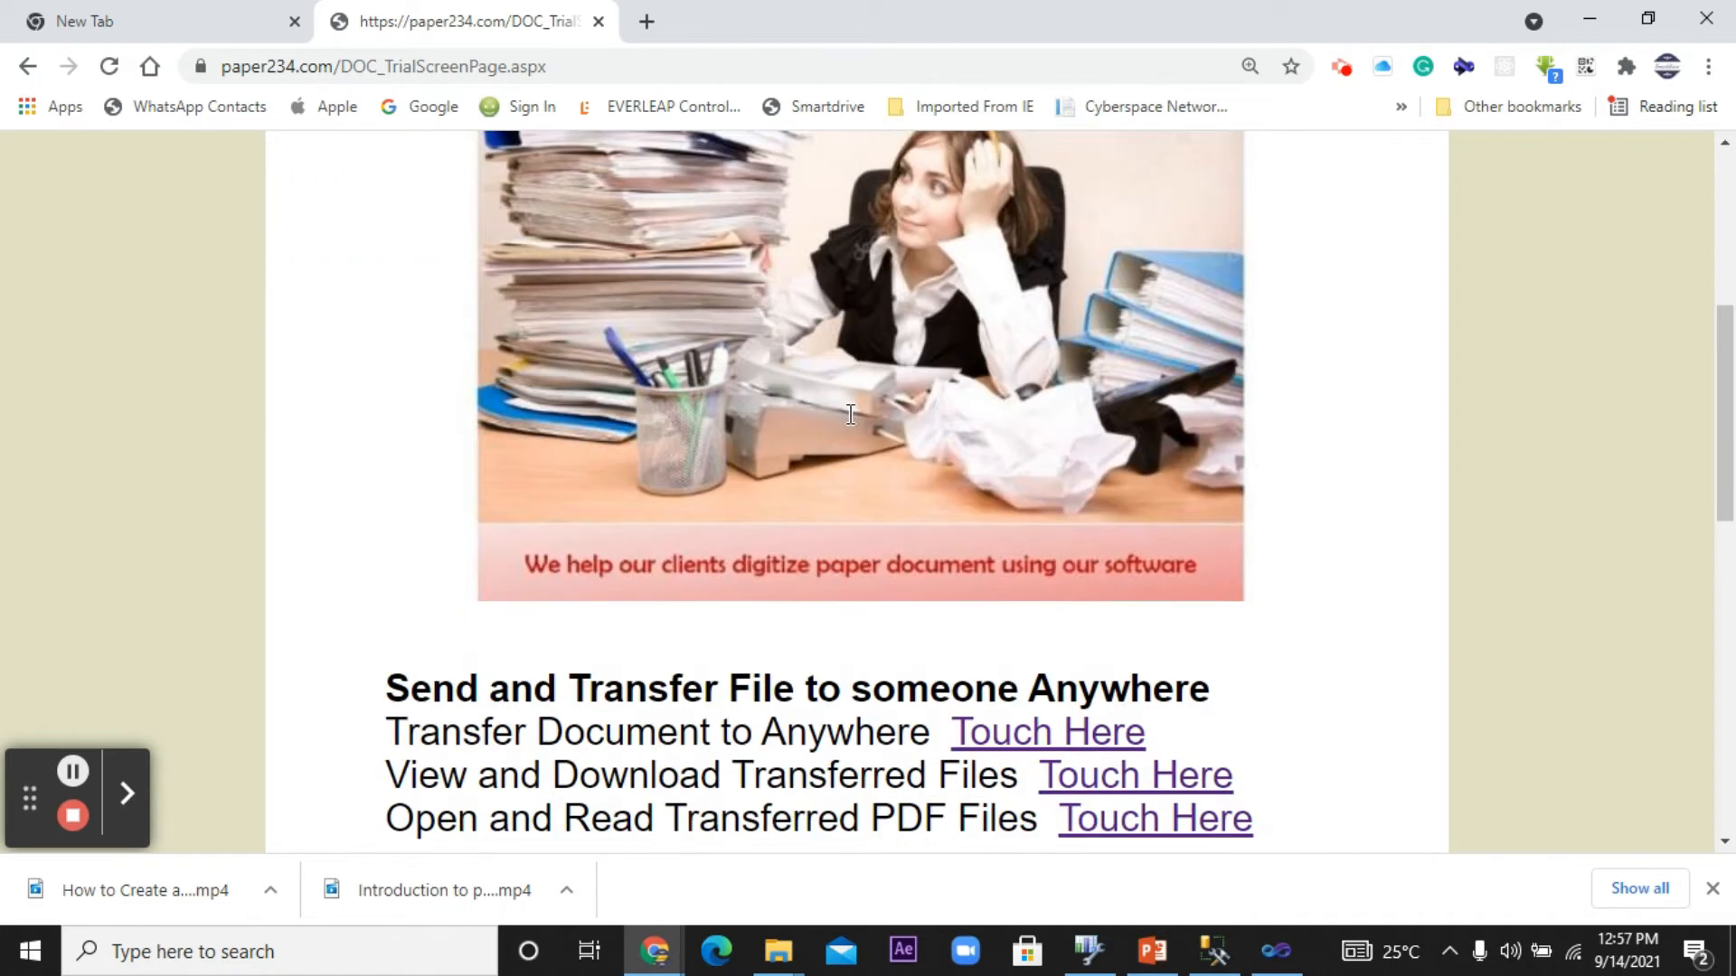
scroll(848, 414, "down", 2)
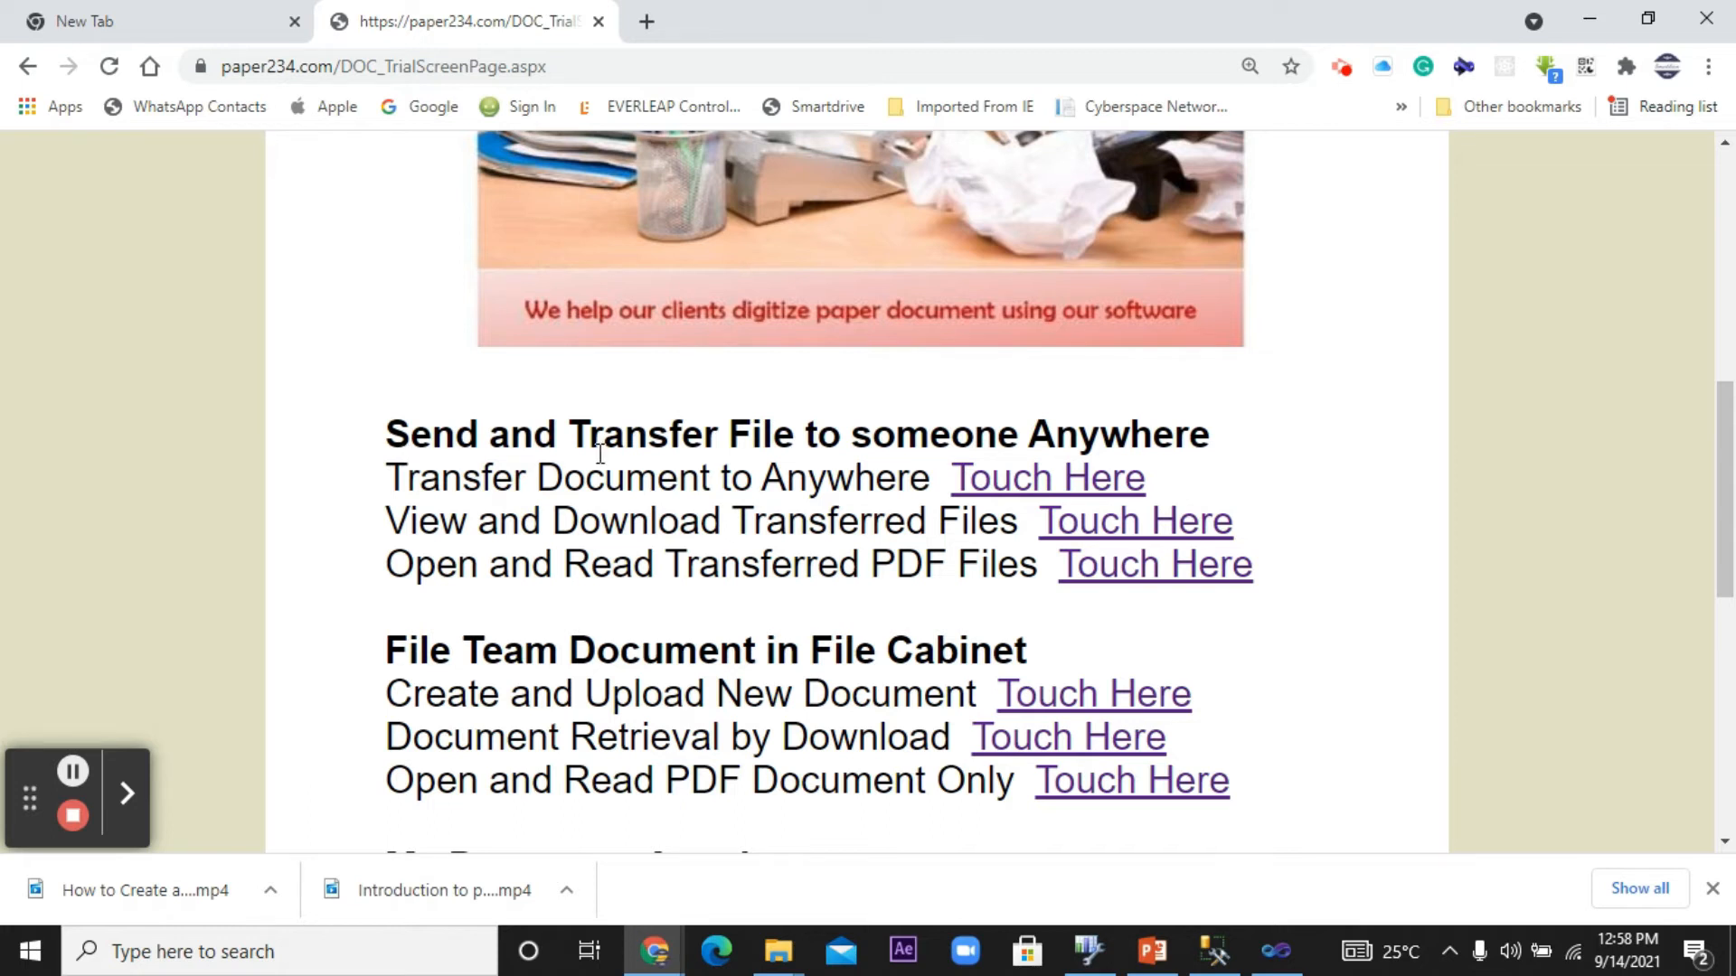
scroll(600, 461, "up", 4)
scroll(601, 471, "down", 4)
scroll(989, 569, "down", 1)
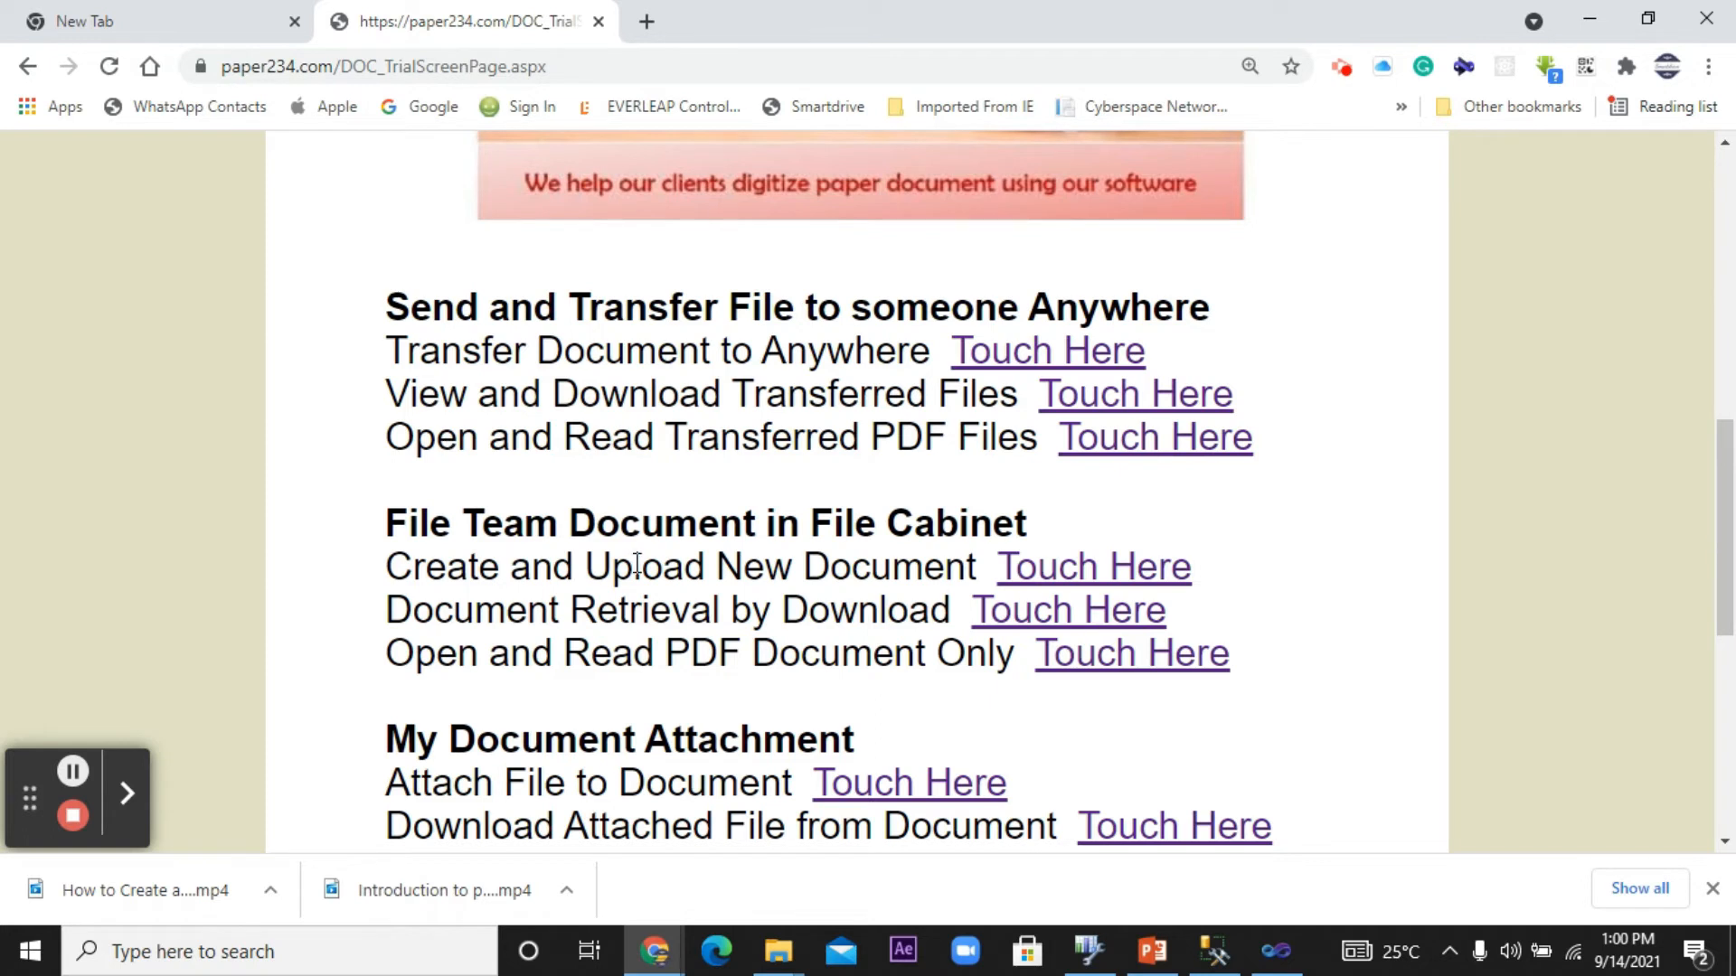
scroll(1103, 571, "down", 2)
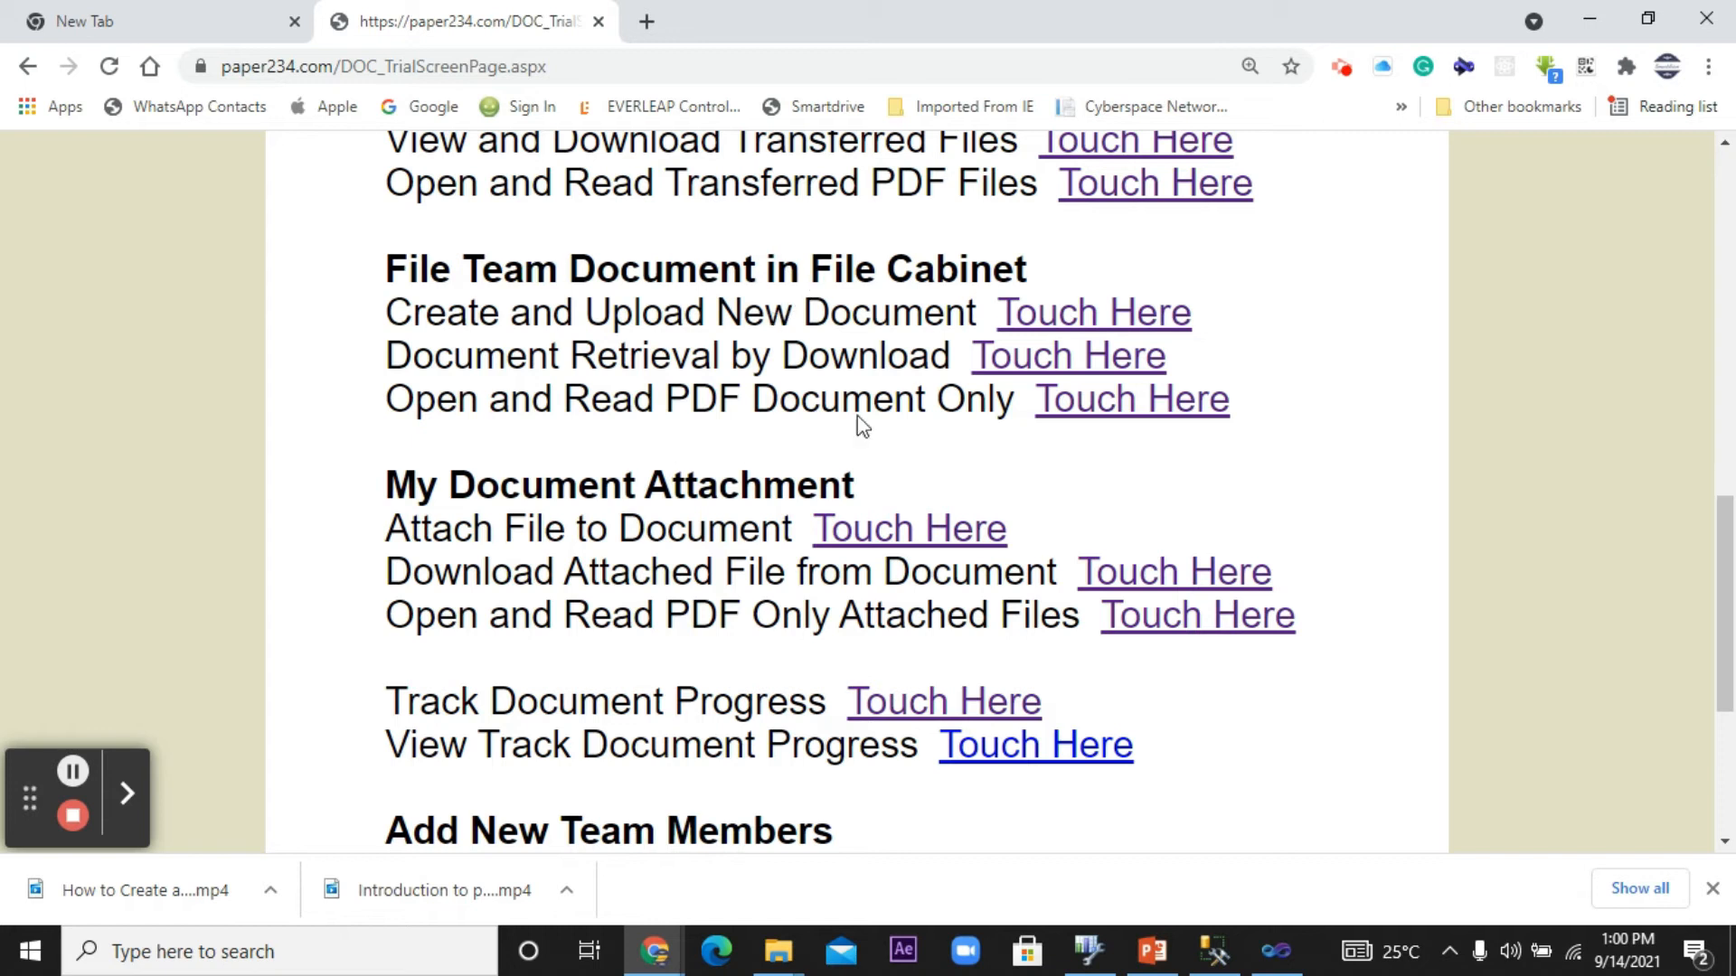
scroll(692, 278, "up", 1)
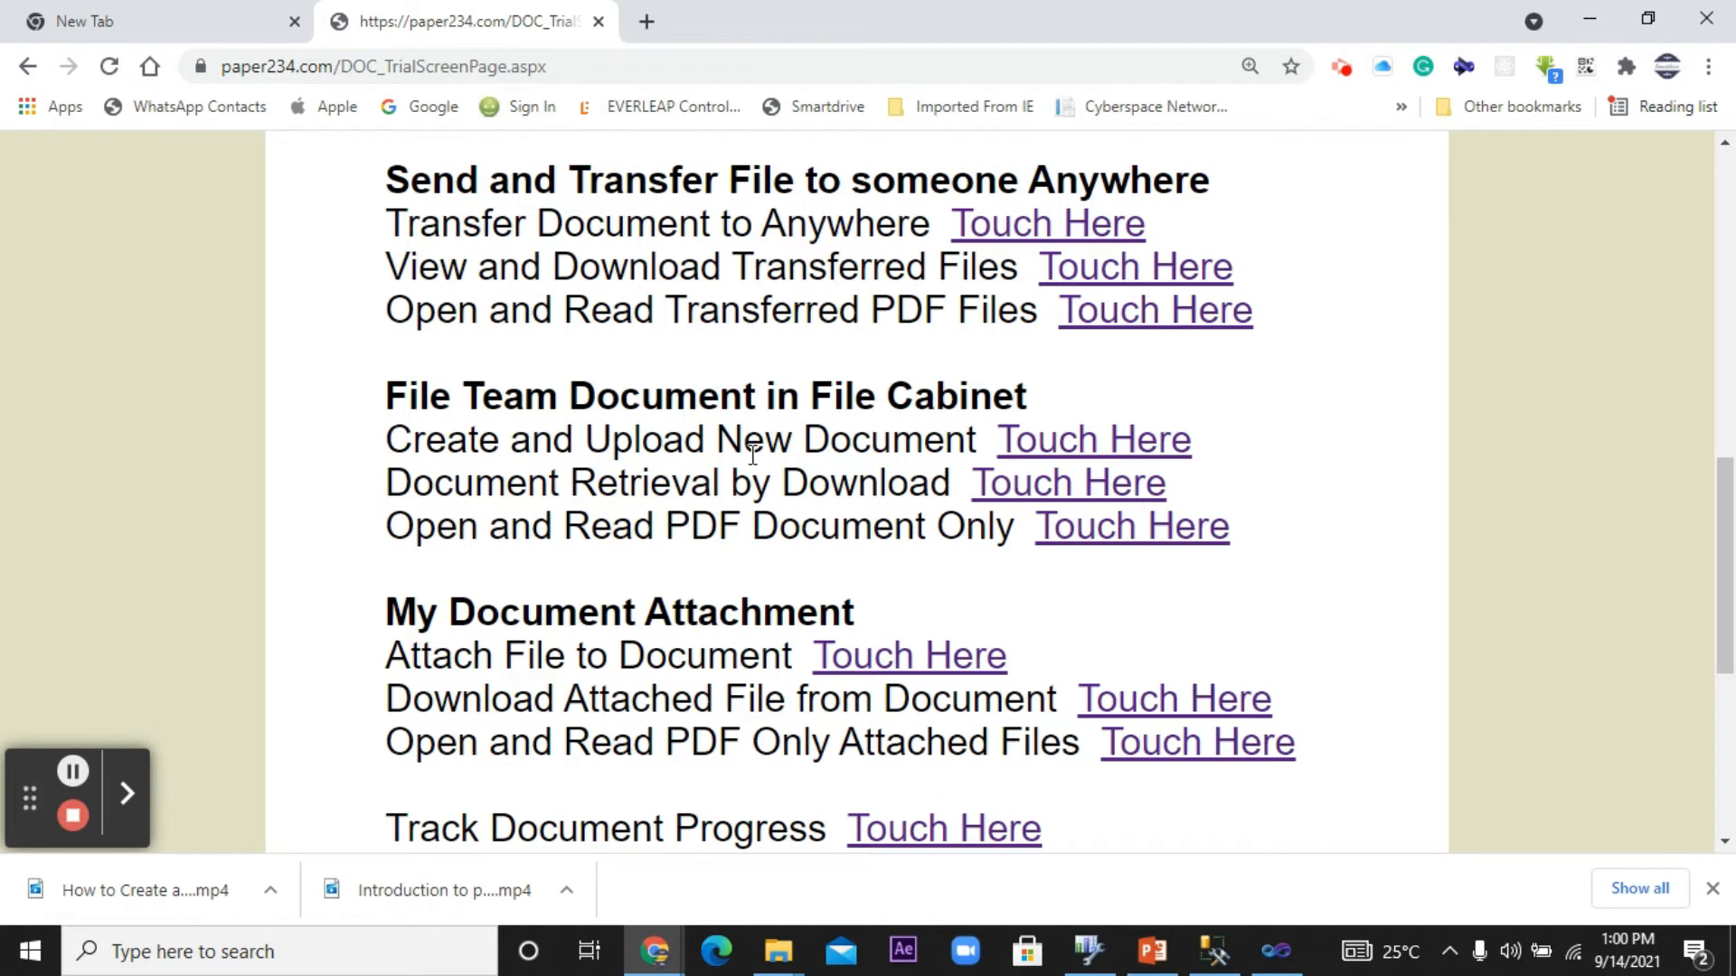
scroll(753, 455, "up", 3)
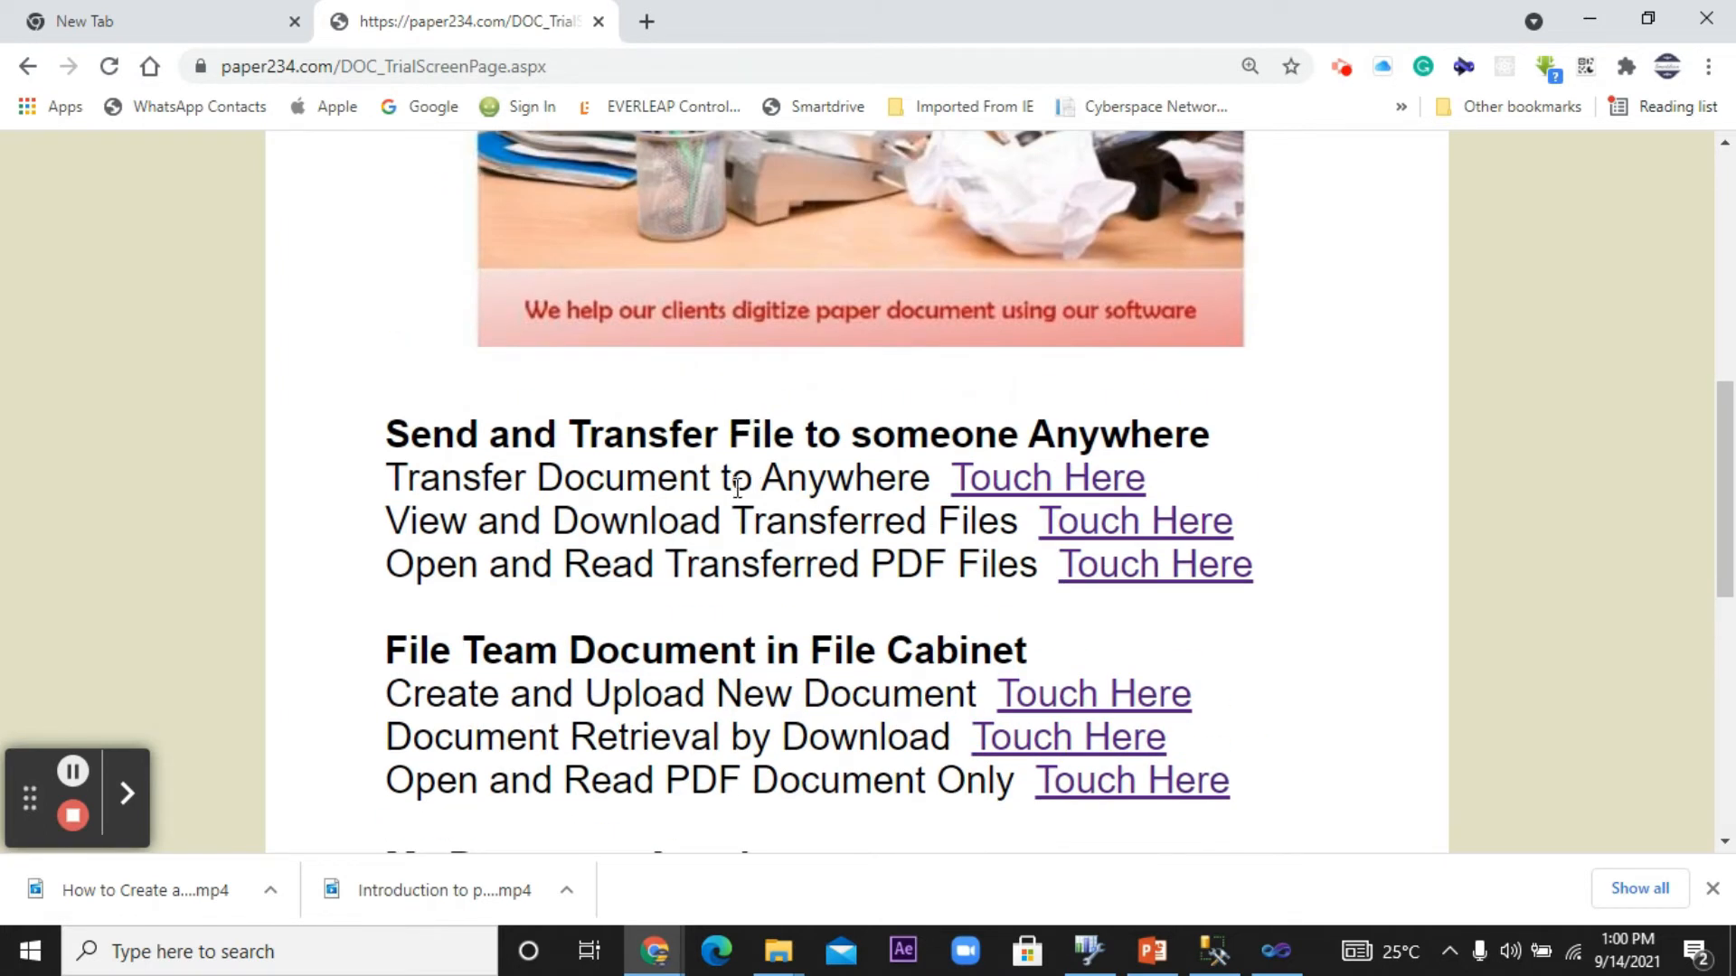
scroll(734, 501, "down", 3)
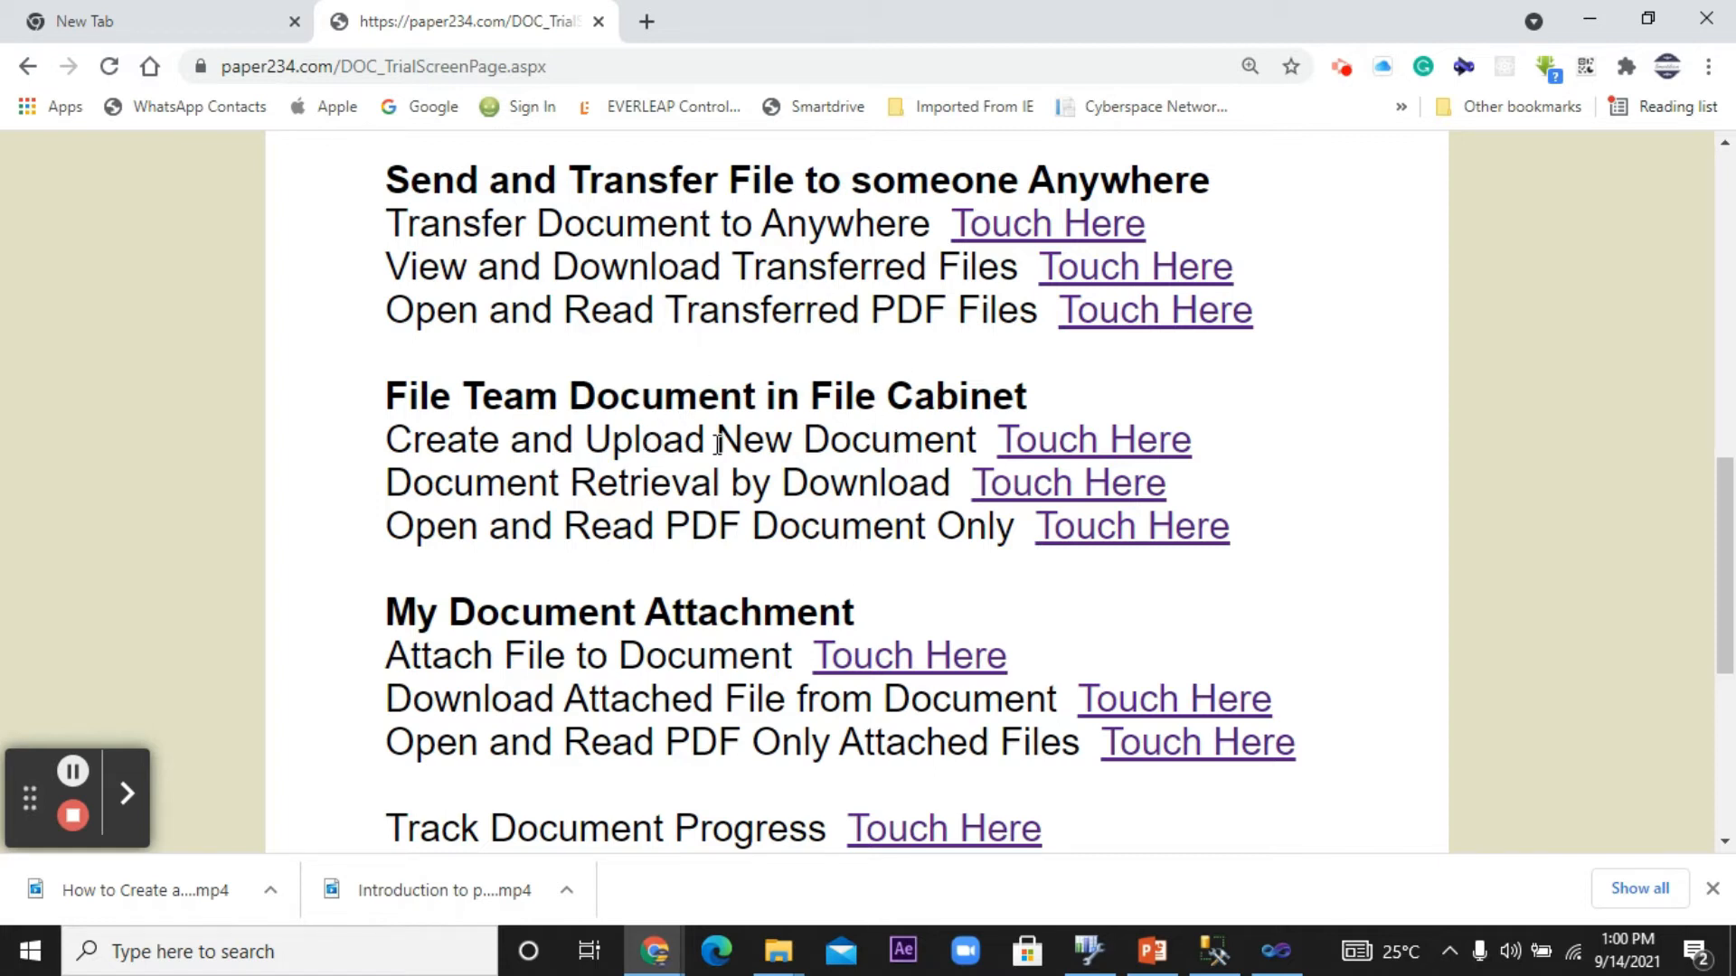
scroll(719, 452, "down", 3)
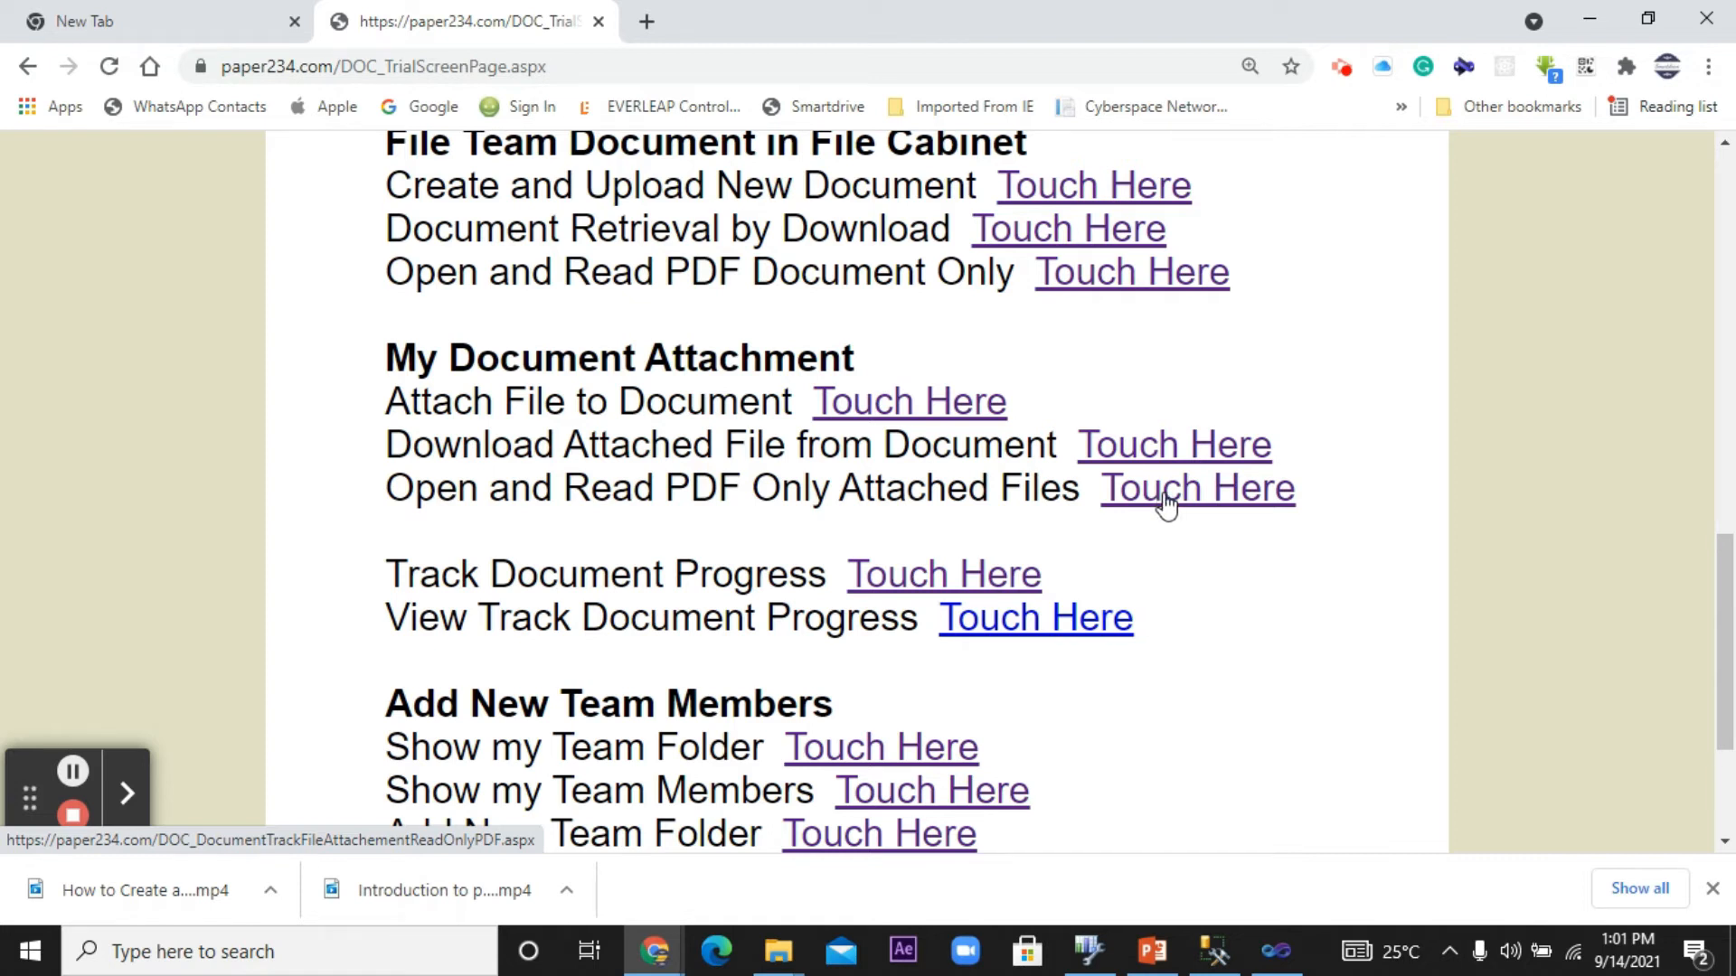
scroll(834, 592, "down", 1)
scroll(833, 592, "down", 3)
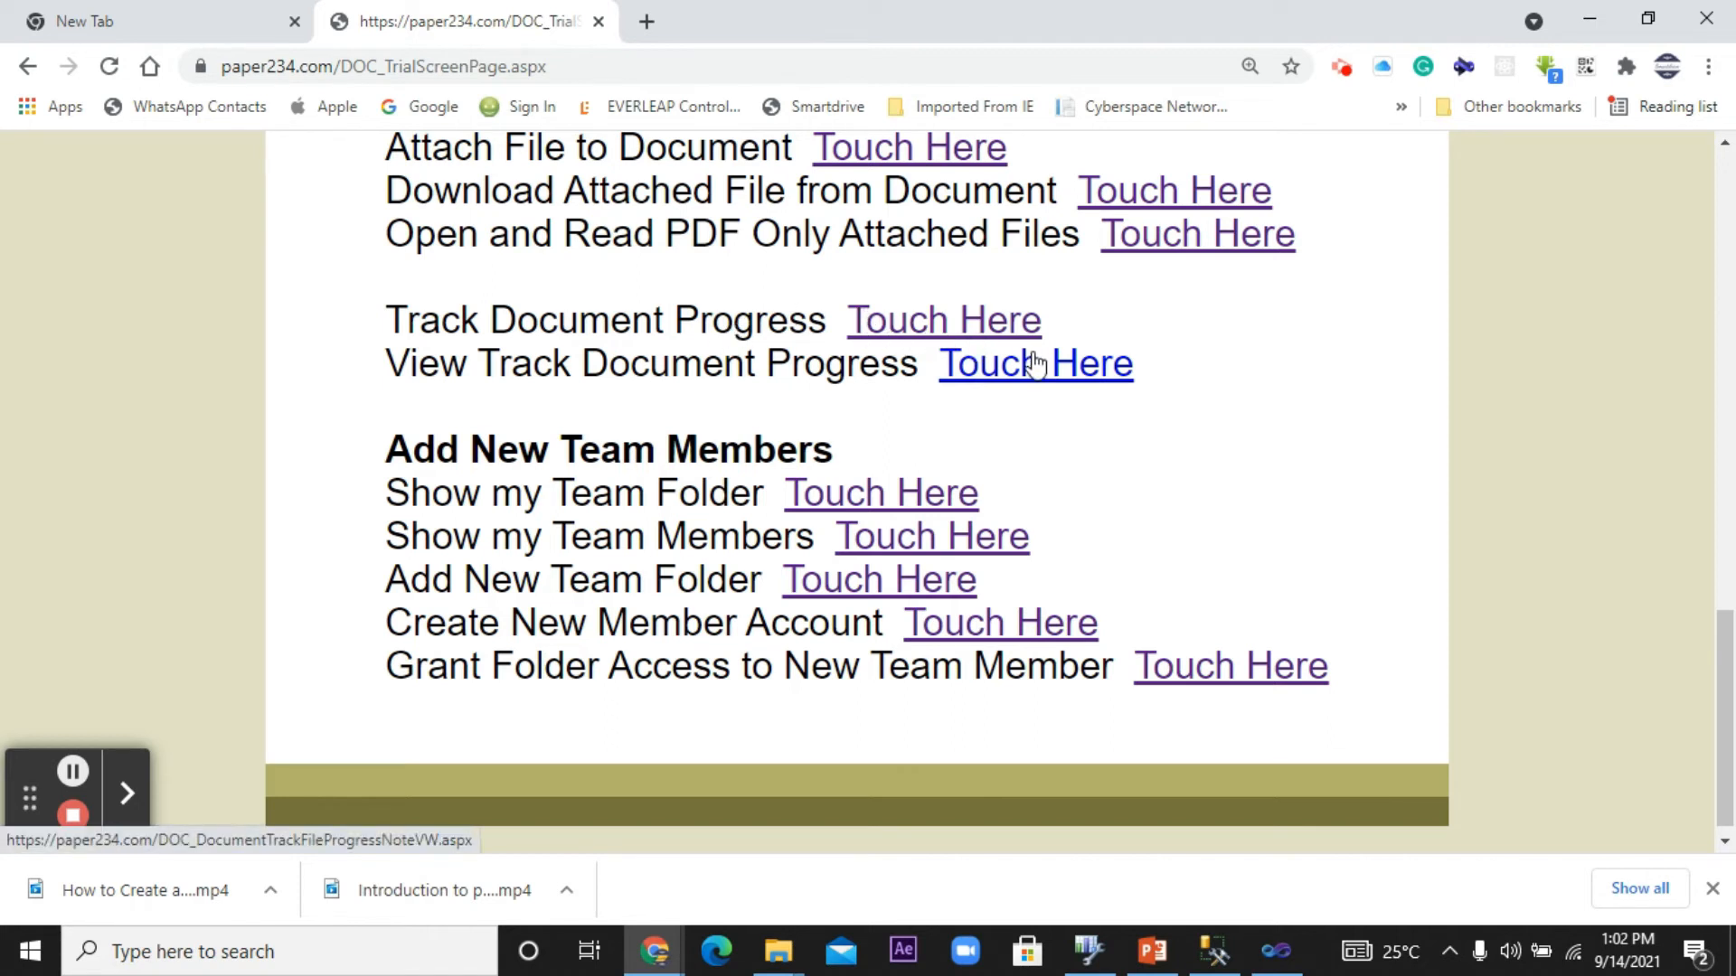
scroll(1020, 462, "down", 1)
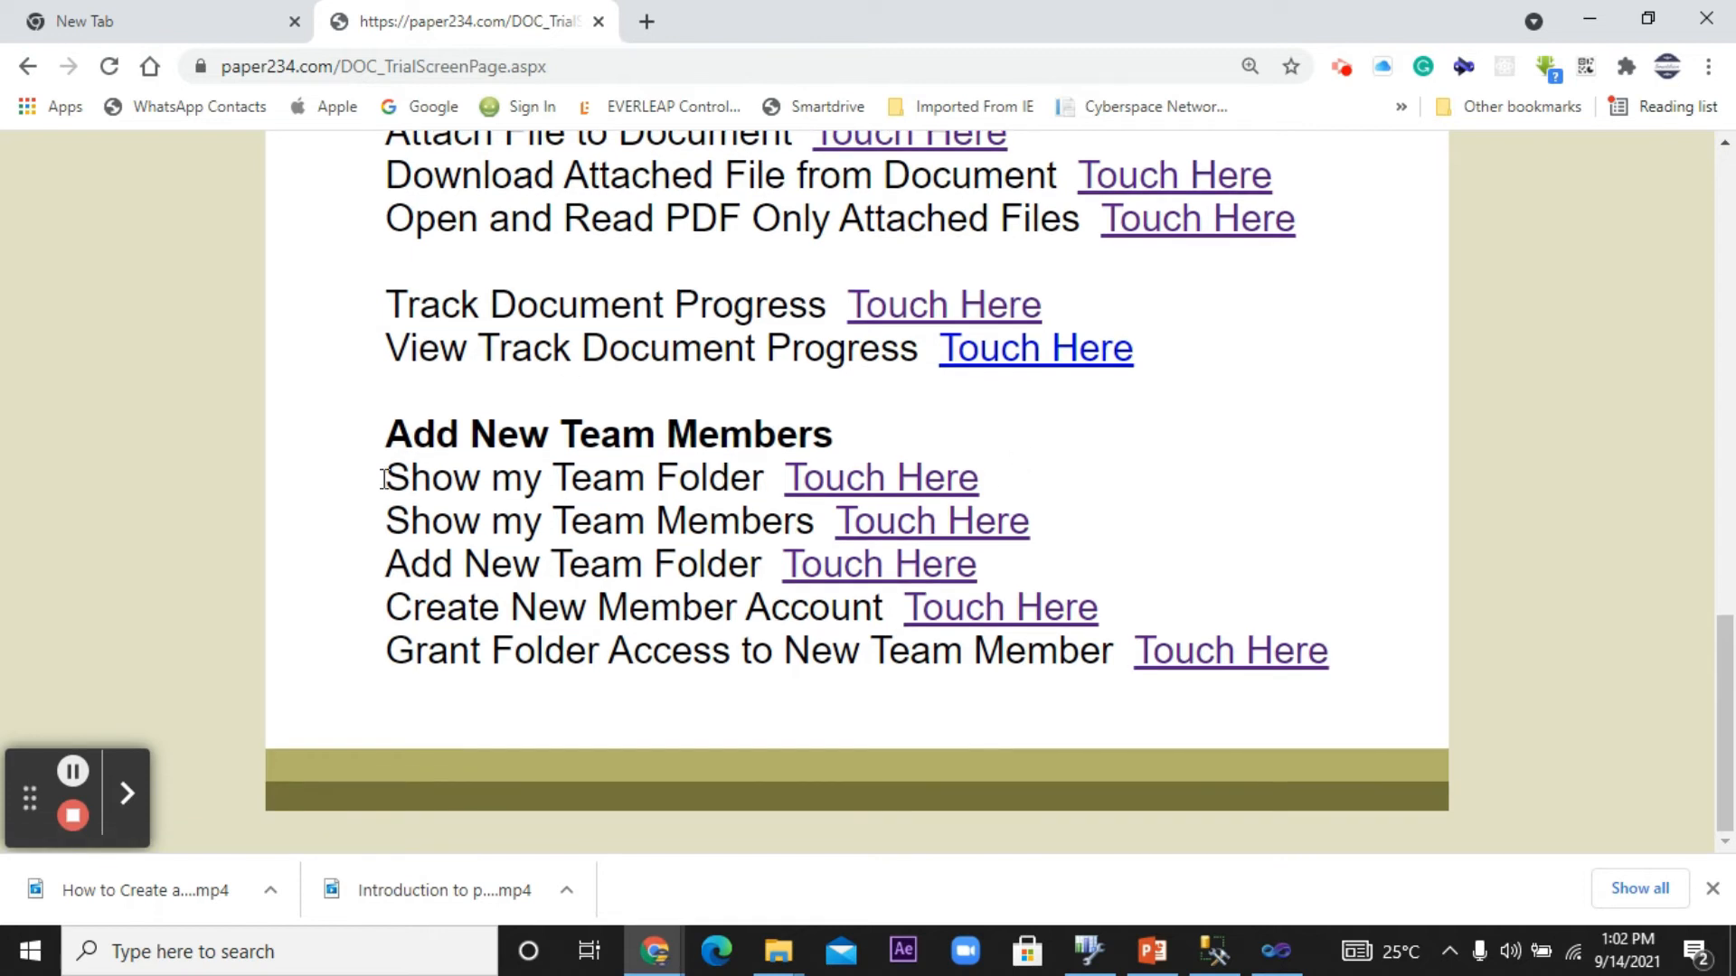
View the team folder list and the team member list, returning to the home menu after each
left_click(907, 489)
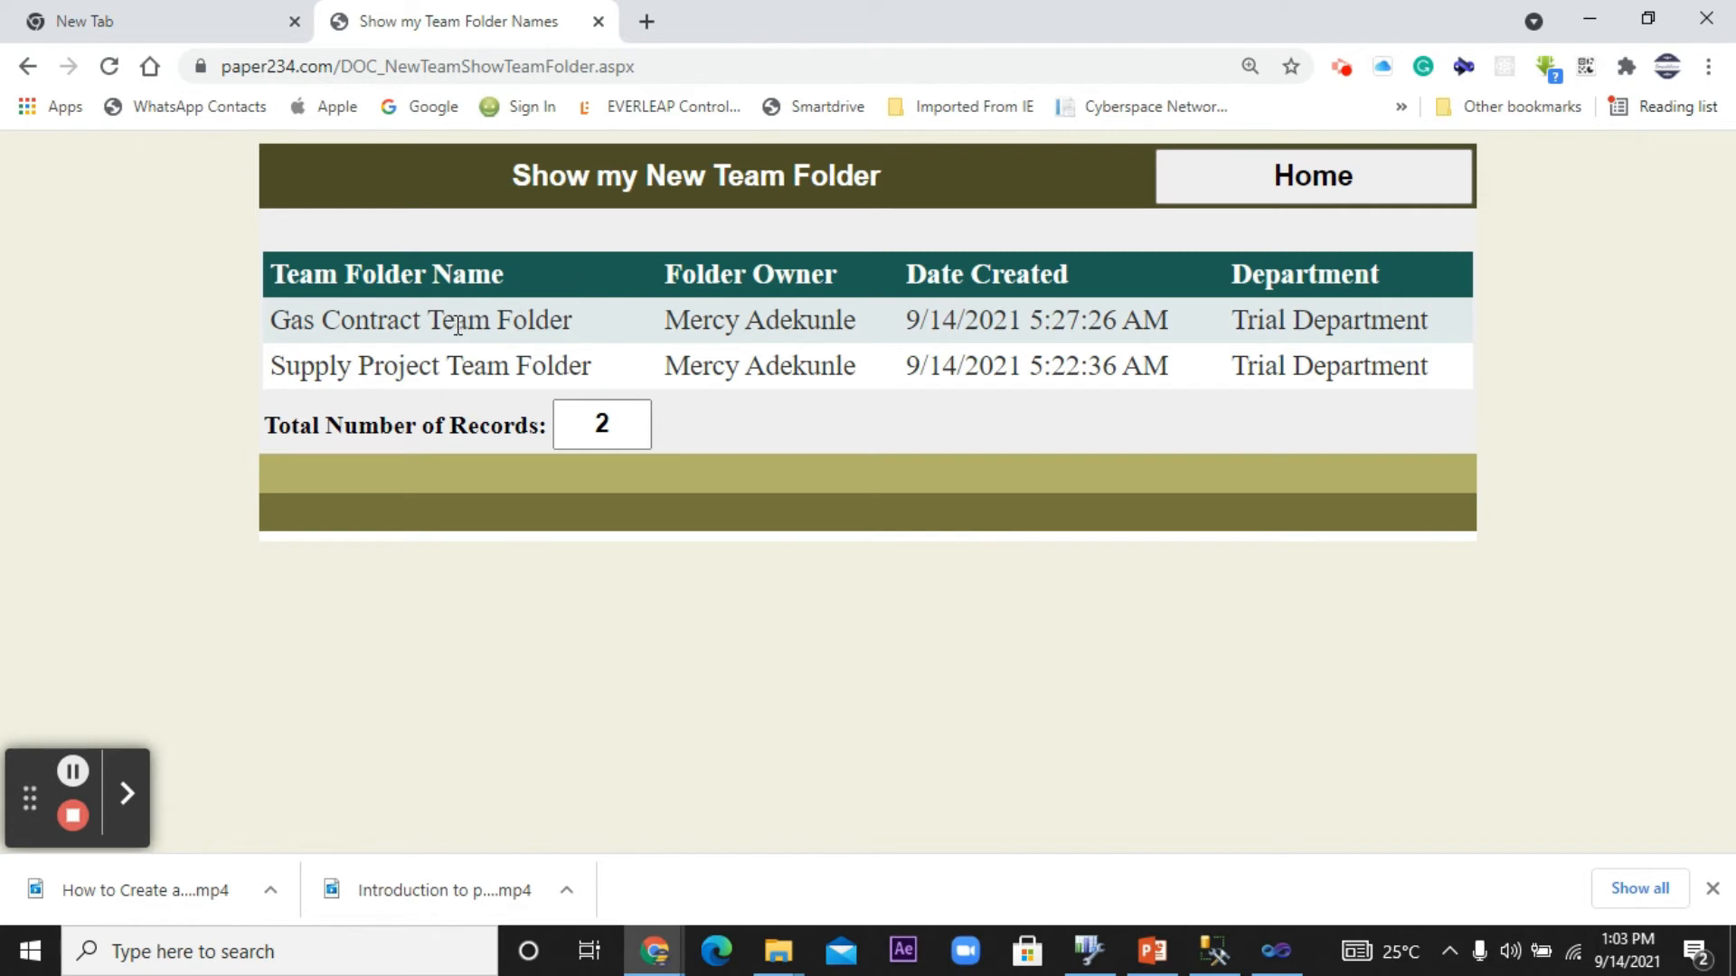
left_click(1446, 168)
scroll(760, 457, "down", 10)
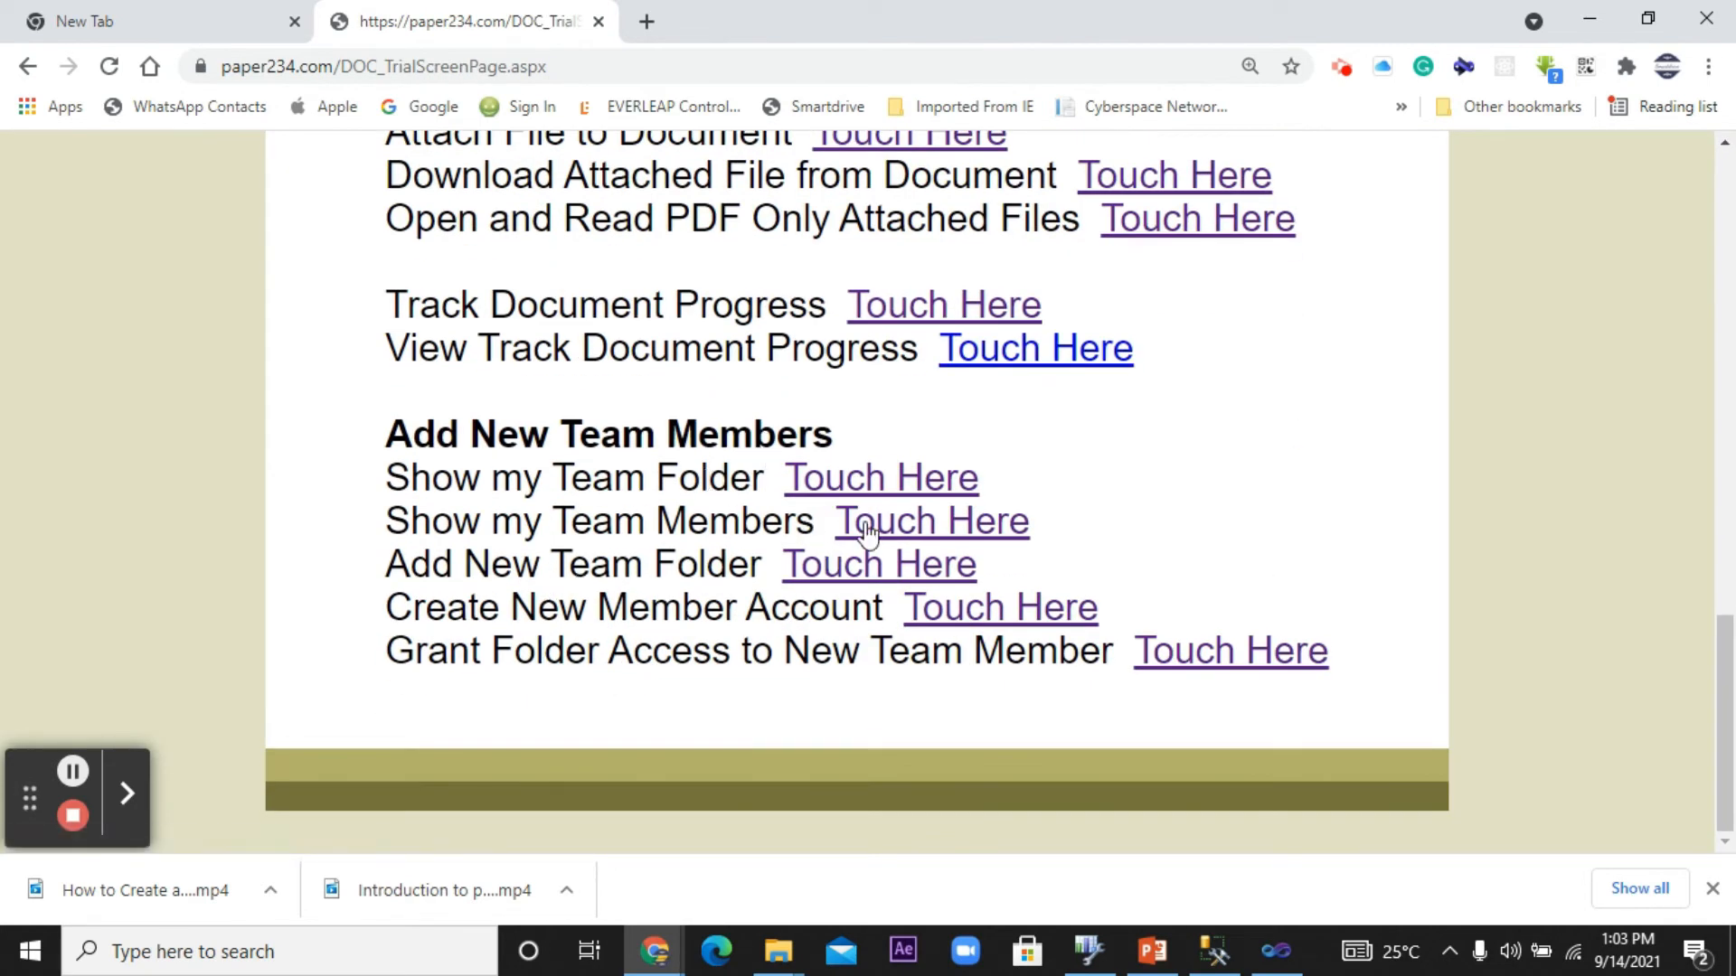
left_click(898, 521)
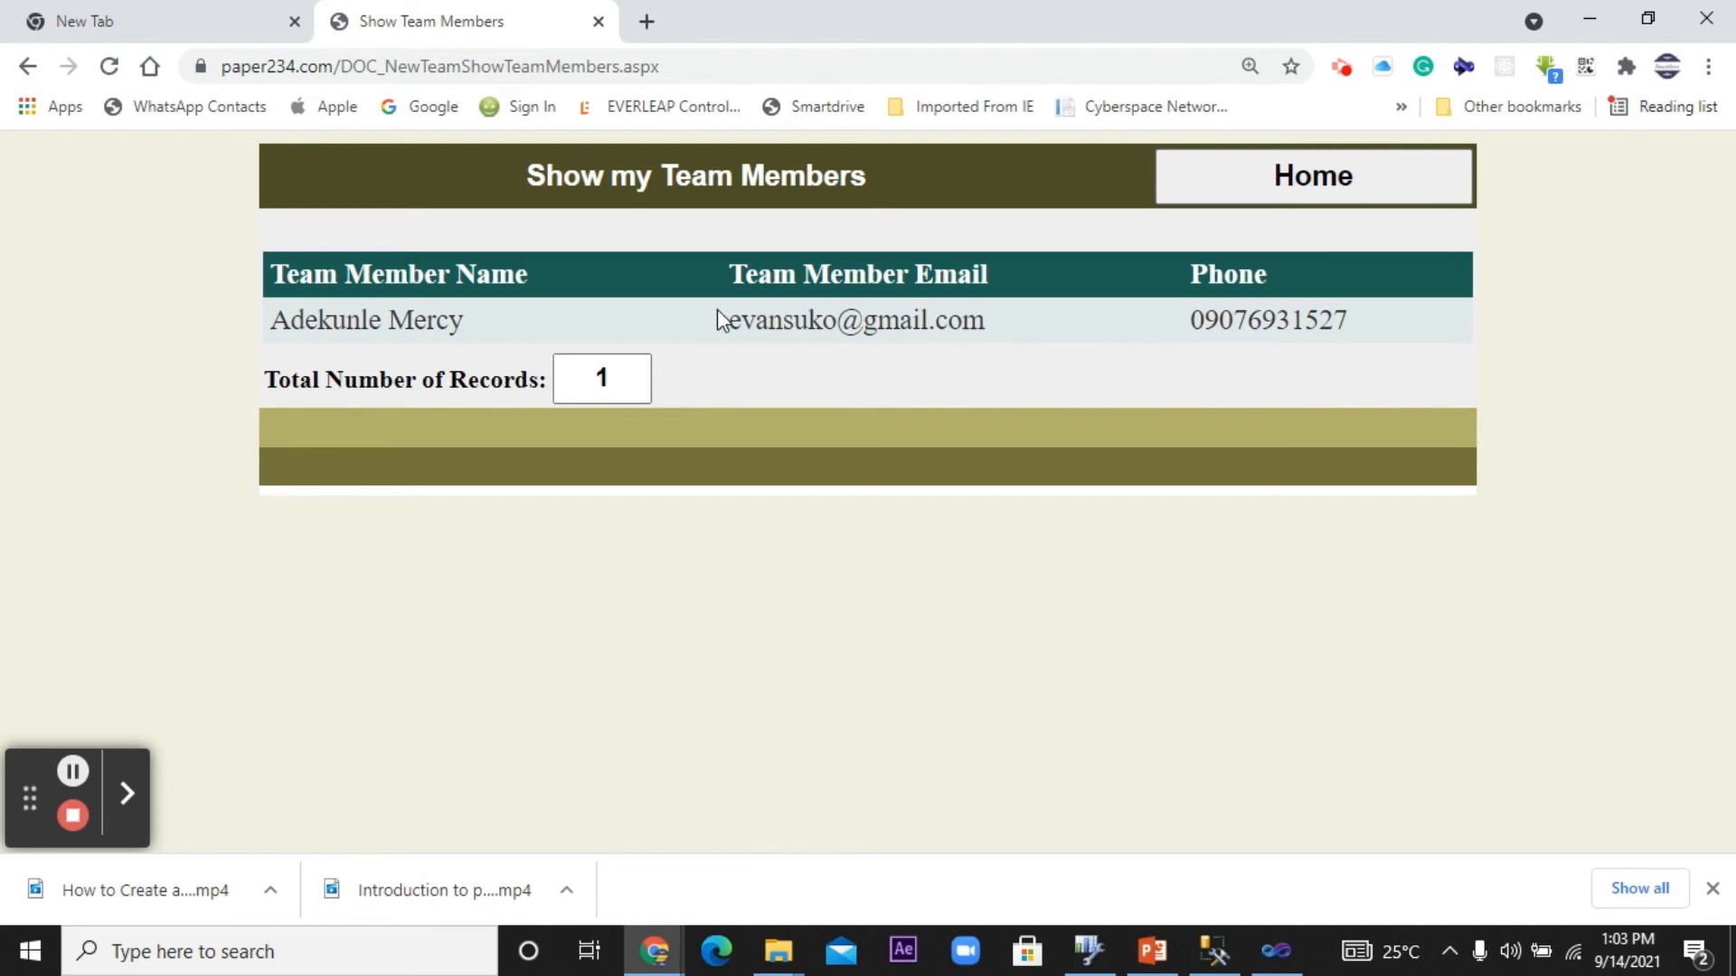
left_click(1313, 177)
Create a new team folder named HSE and save it
scroll(1181, 624, "down", 5)
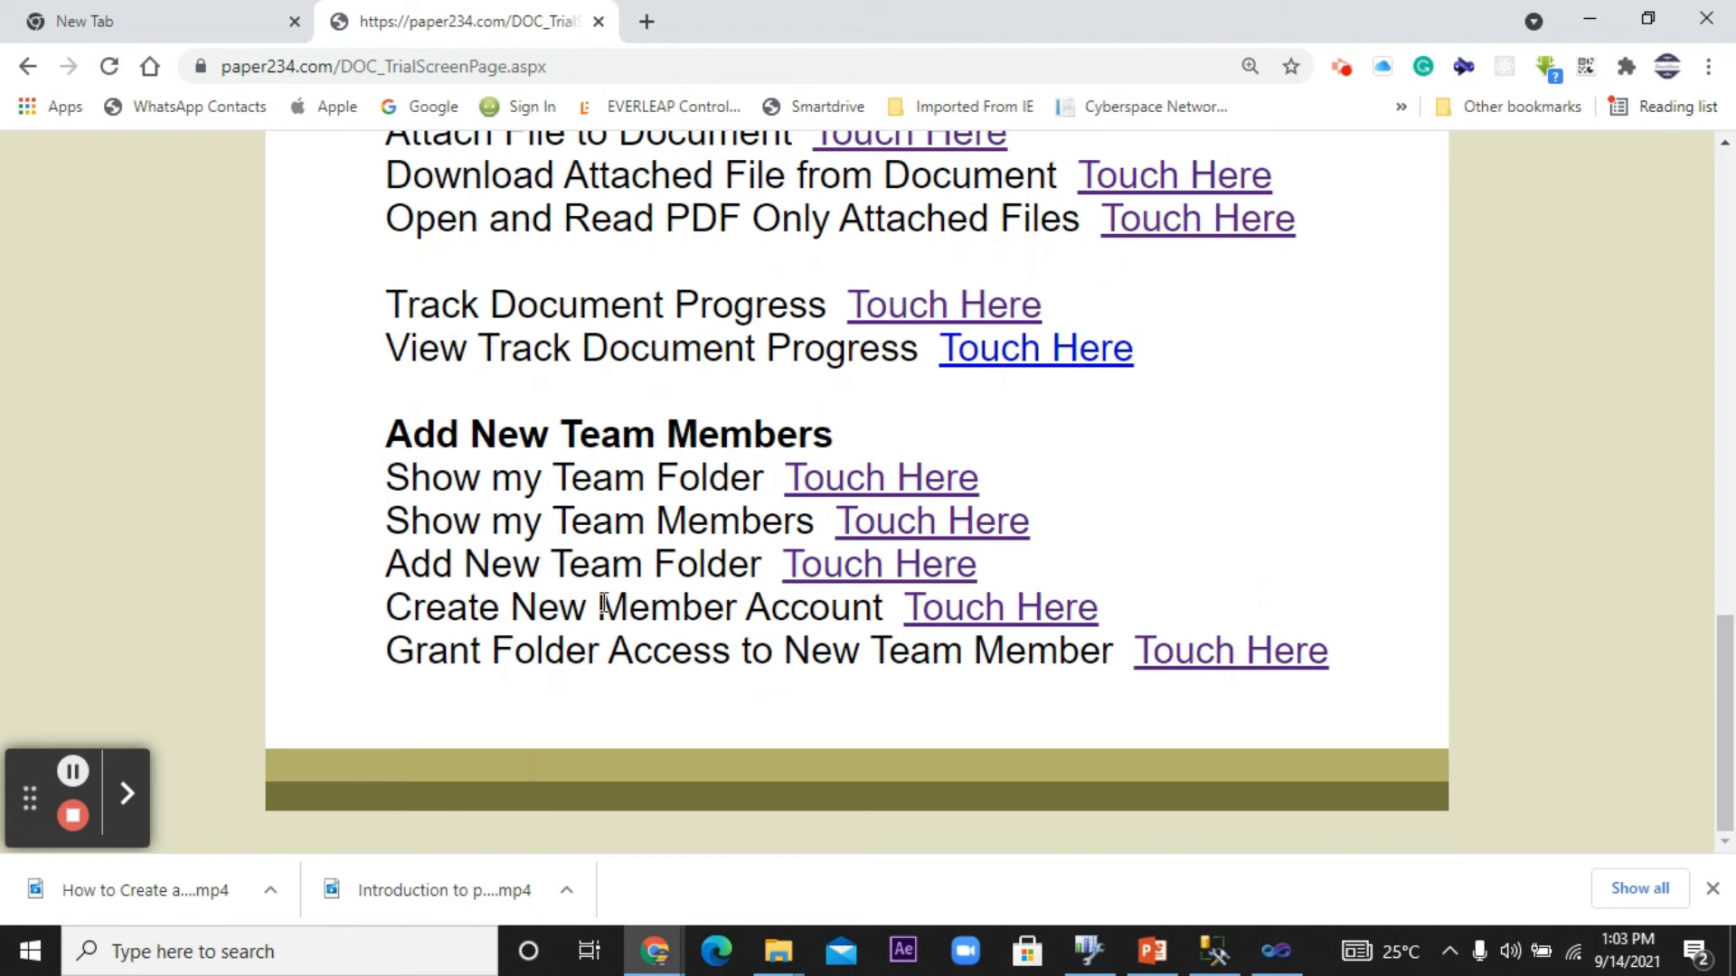
left_click(833, 580)
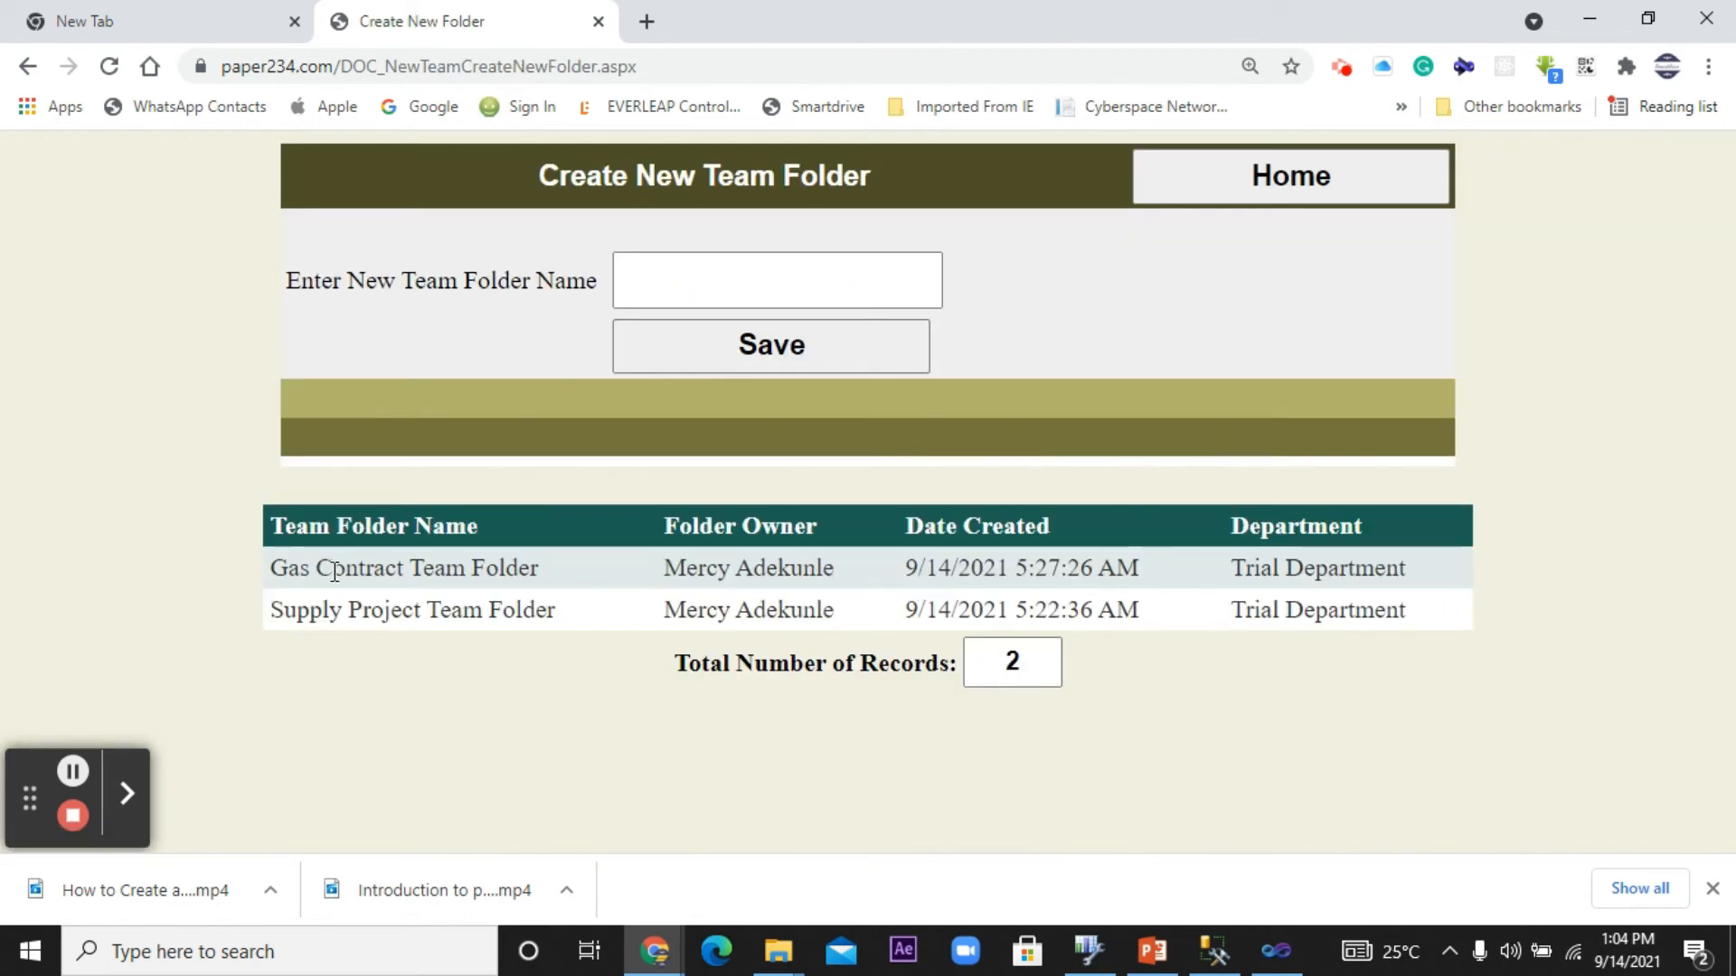
left_click(677, 292)
left_click(679, 281)
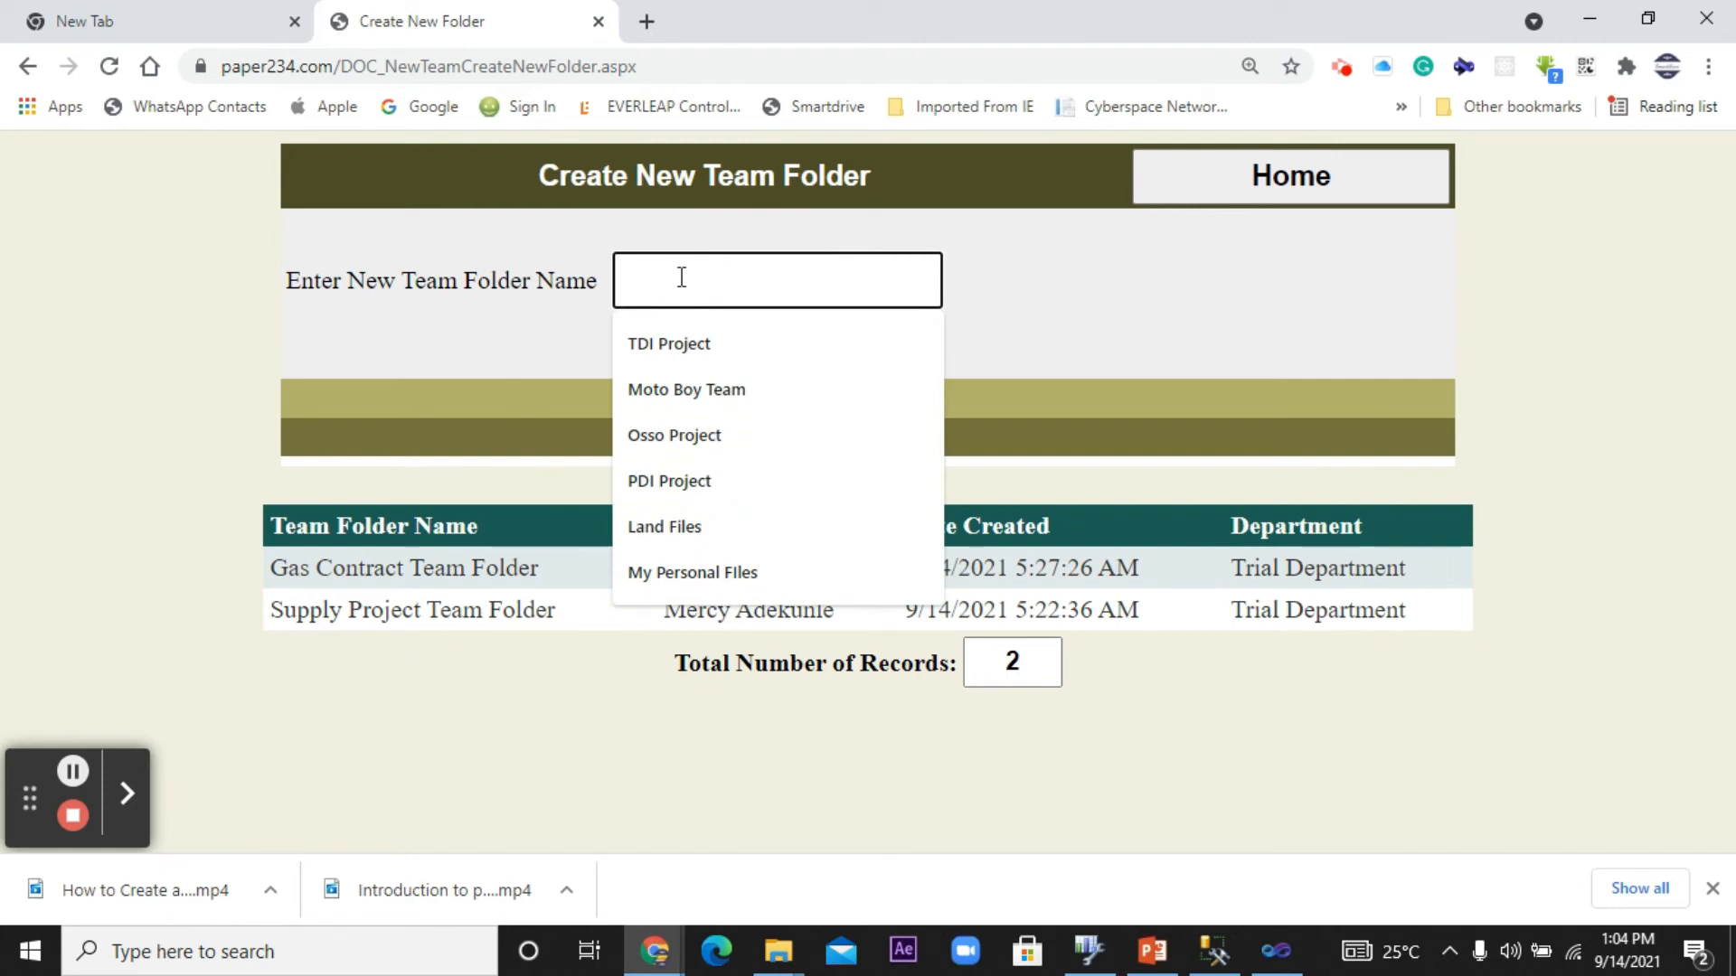
type("HSE")
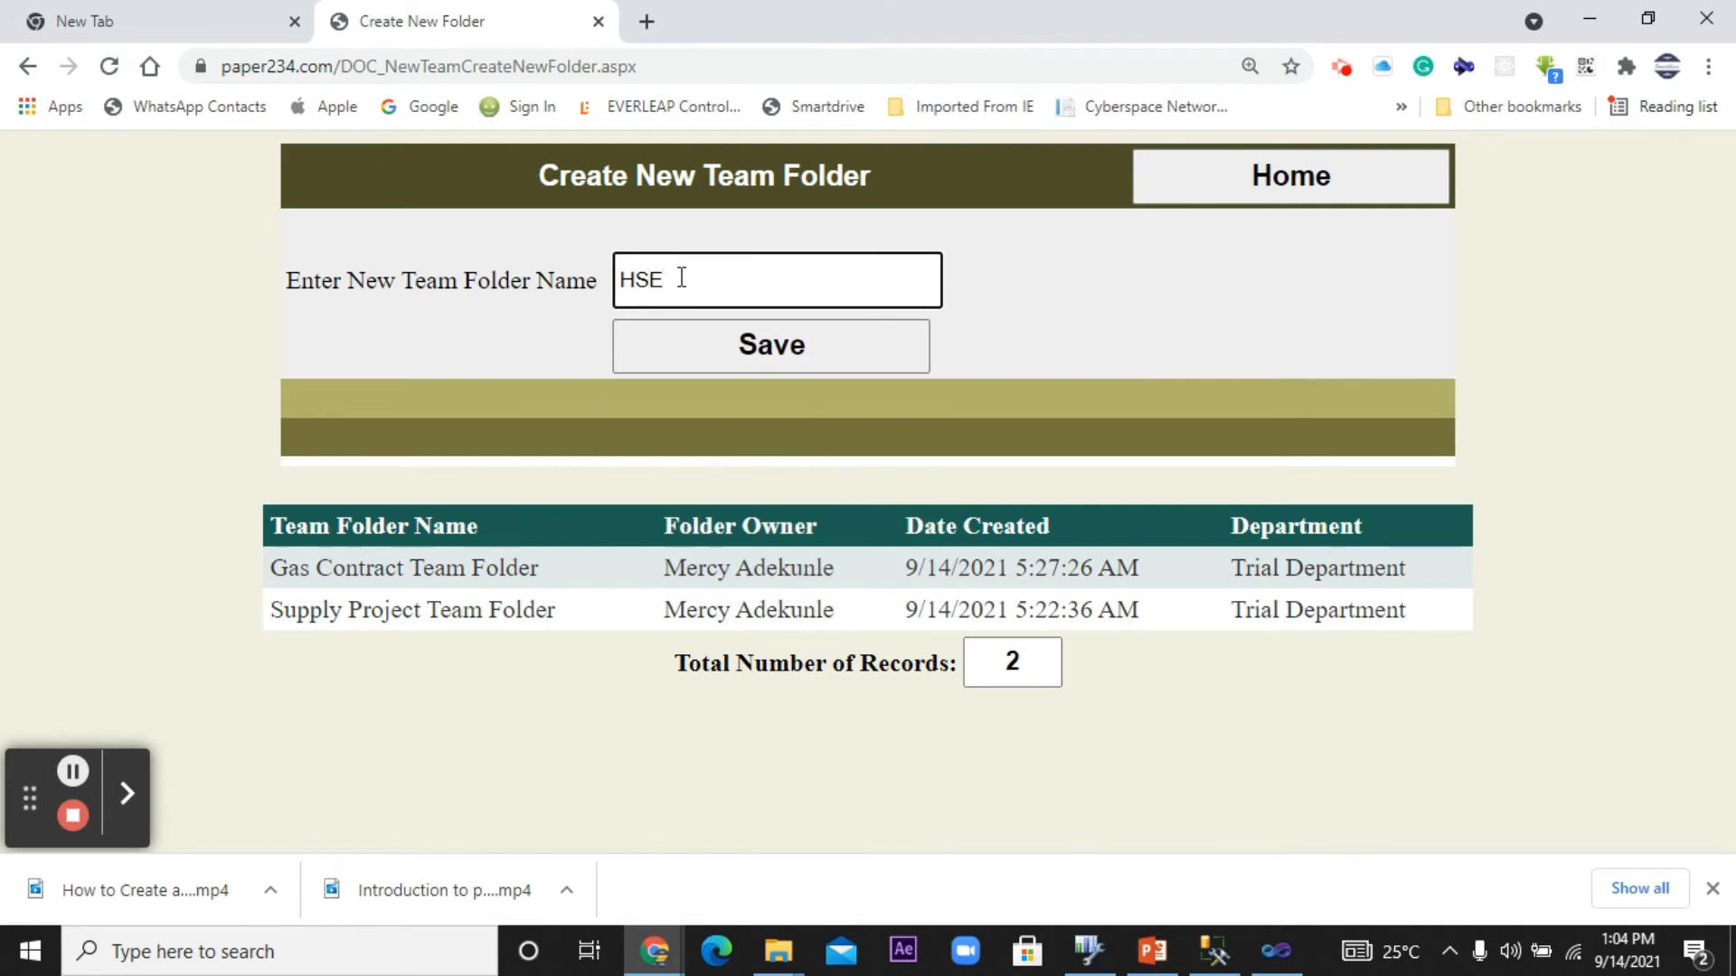
left_click(676, 347)
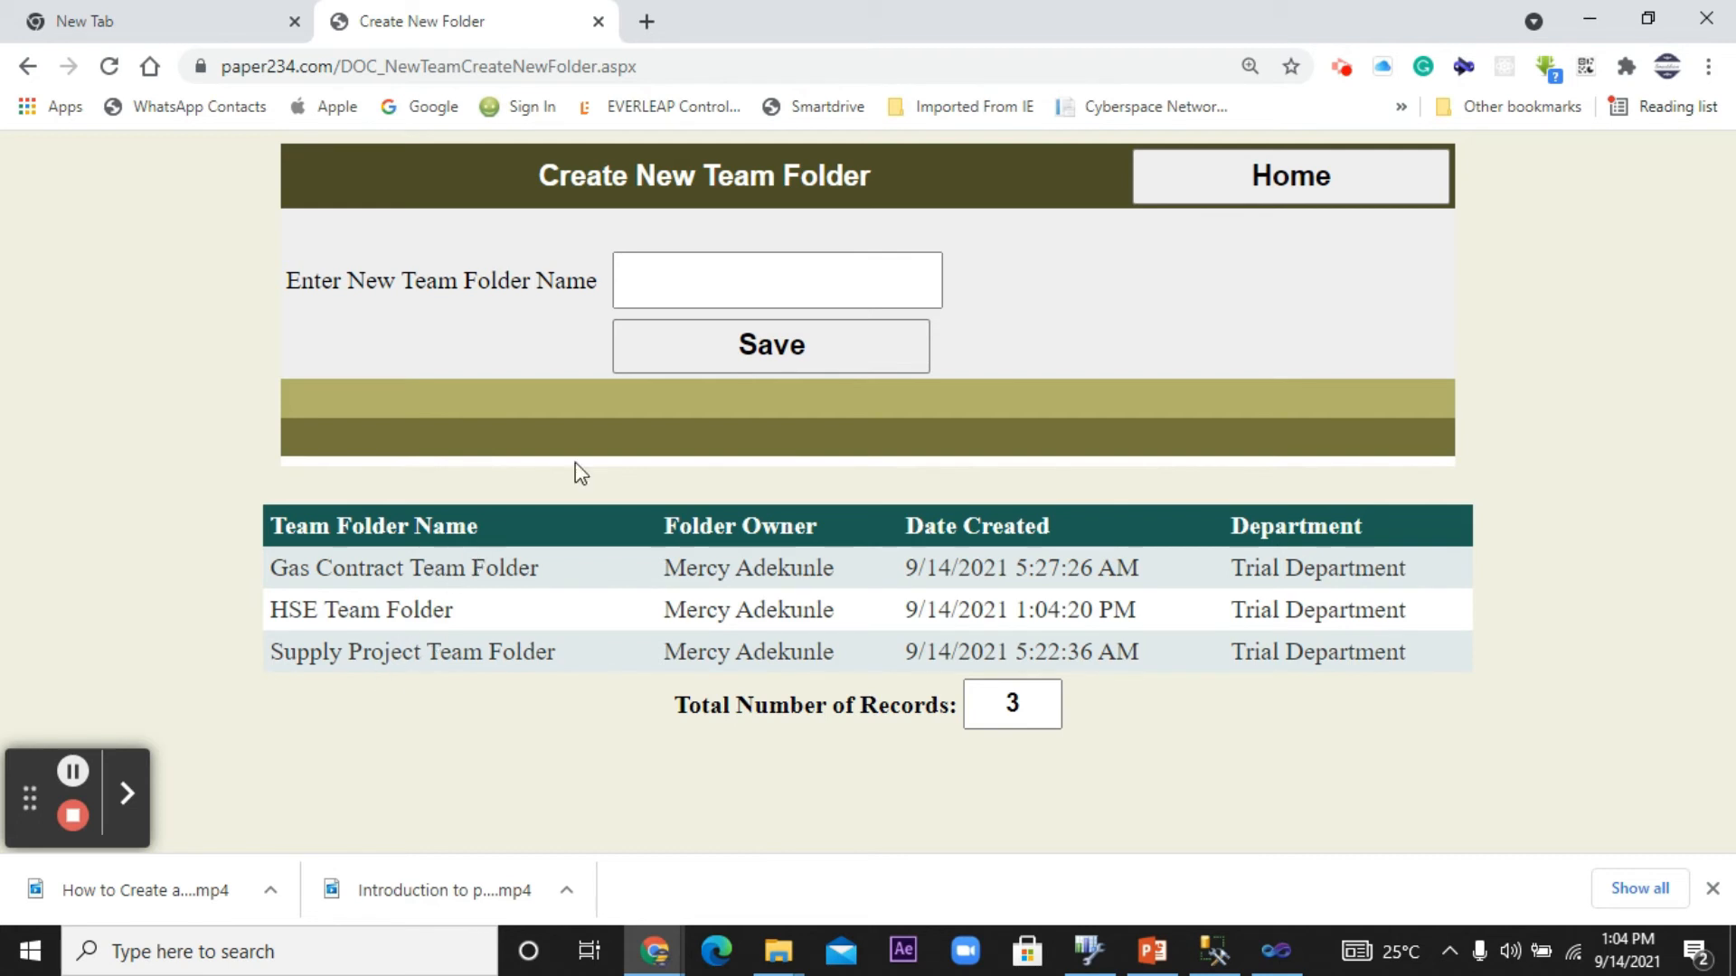
Return to the home menu and open the form for creating a new member account
left_click(1291, 195)
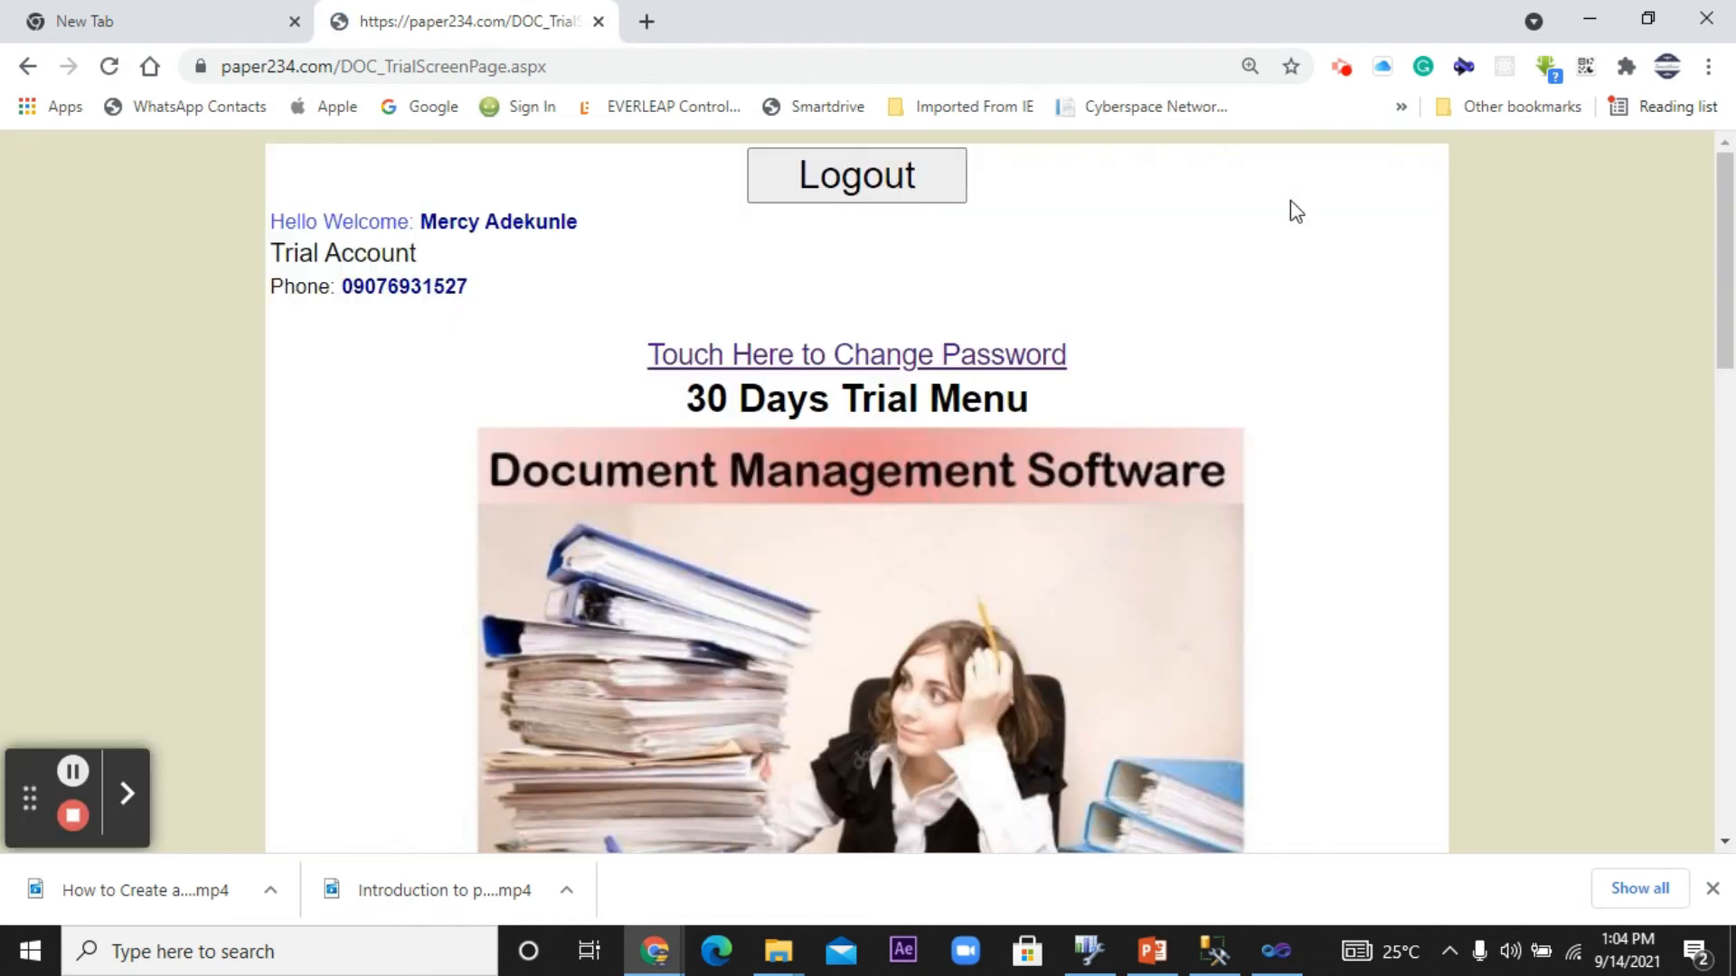
scroll(1325, 438, "down", 12)
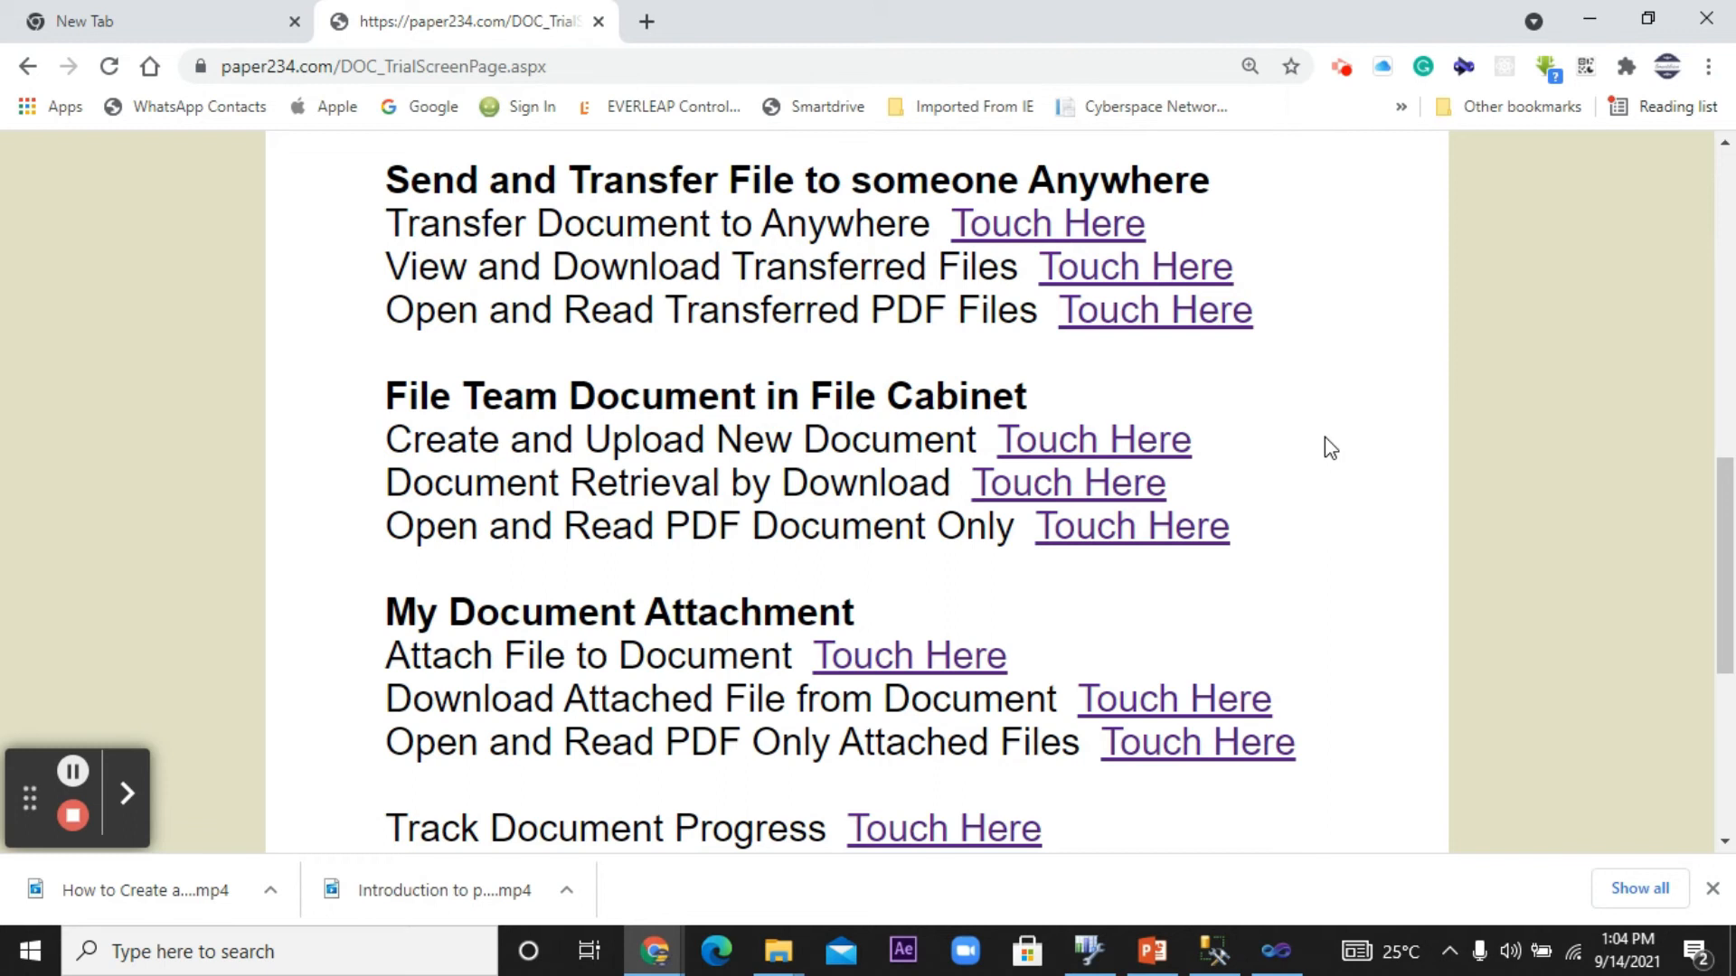
scroll(1325, 437, "down", 6)
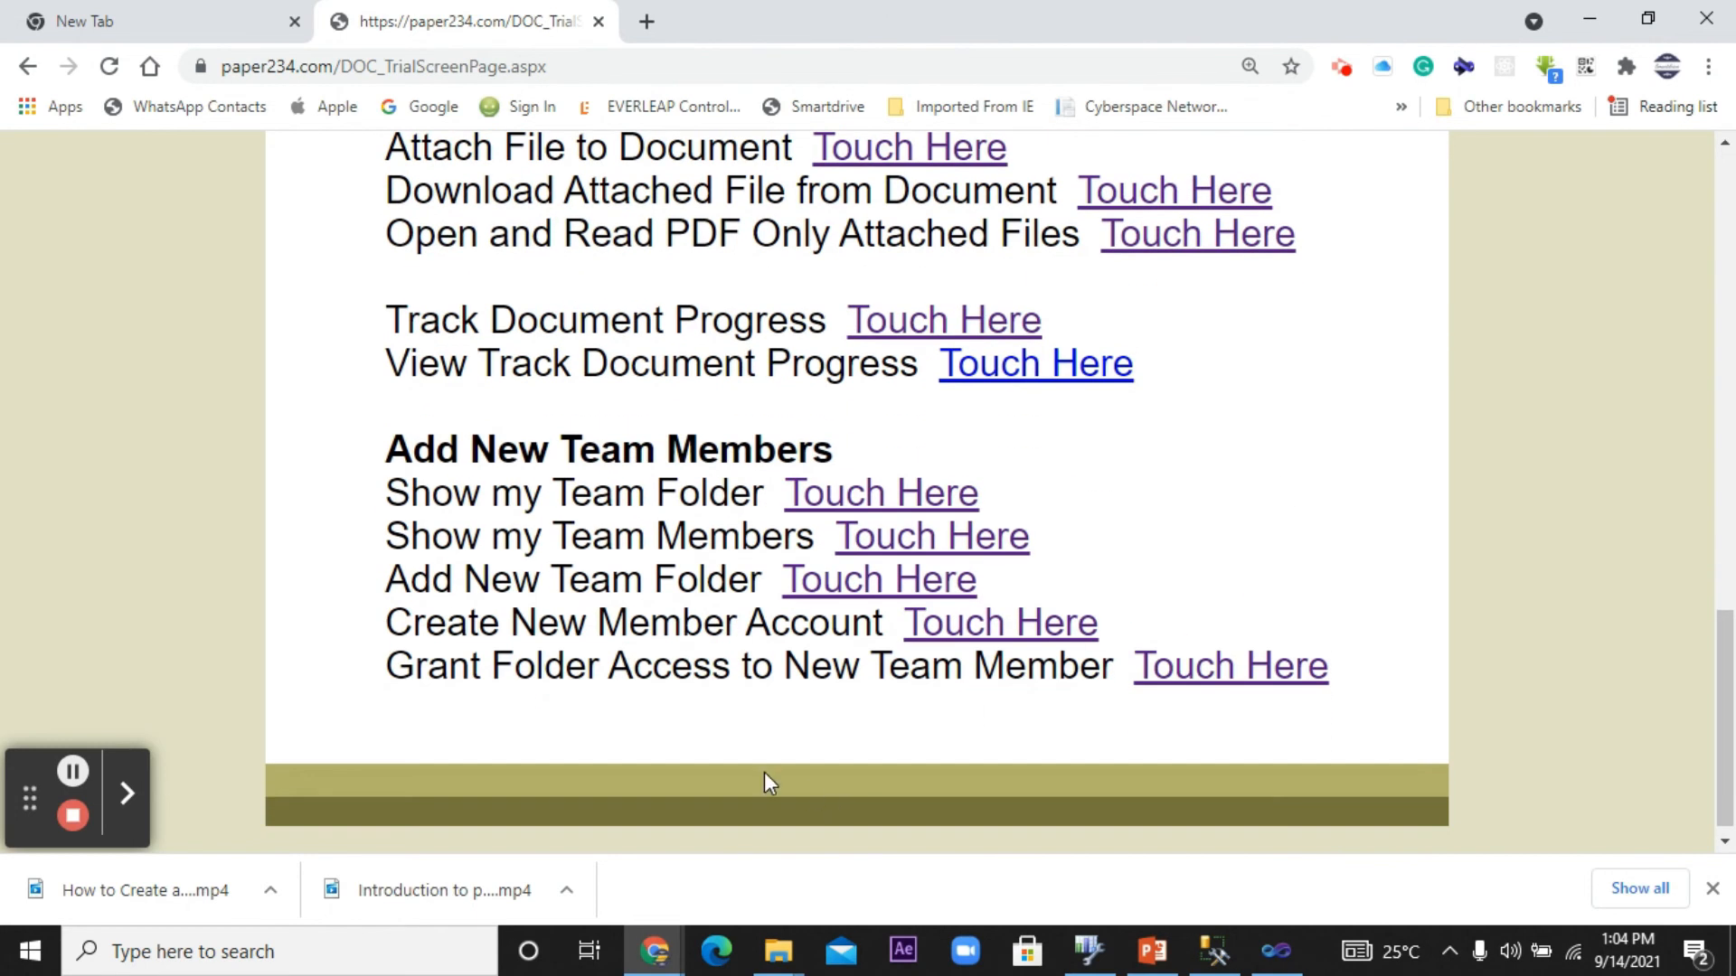
left_click(983, 633)
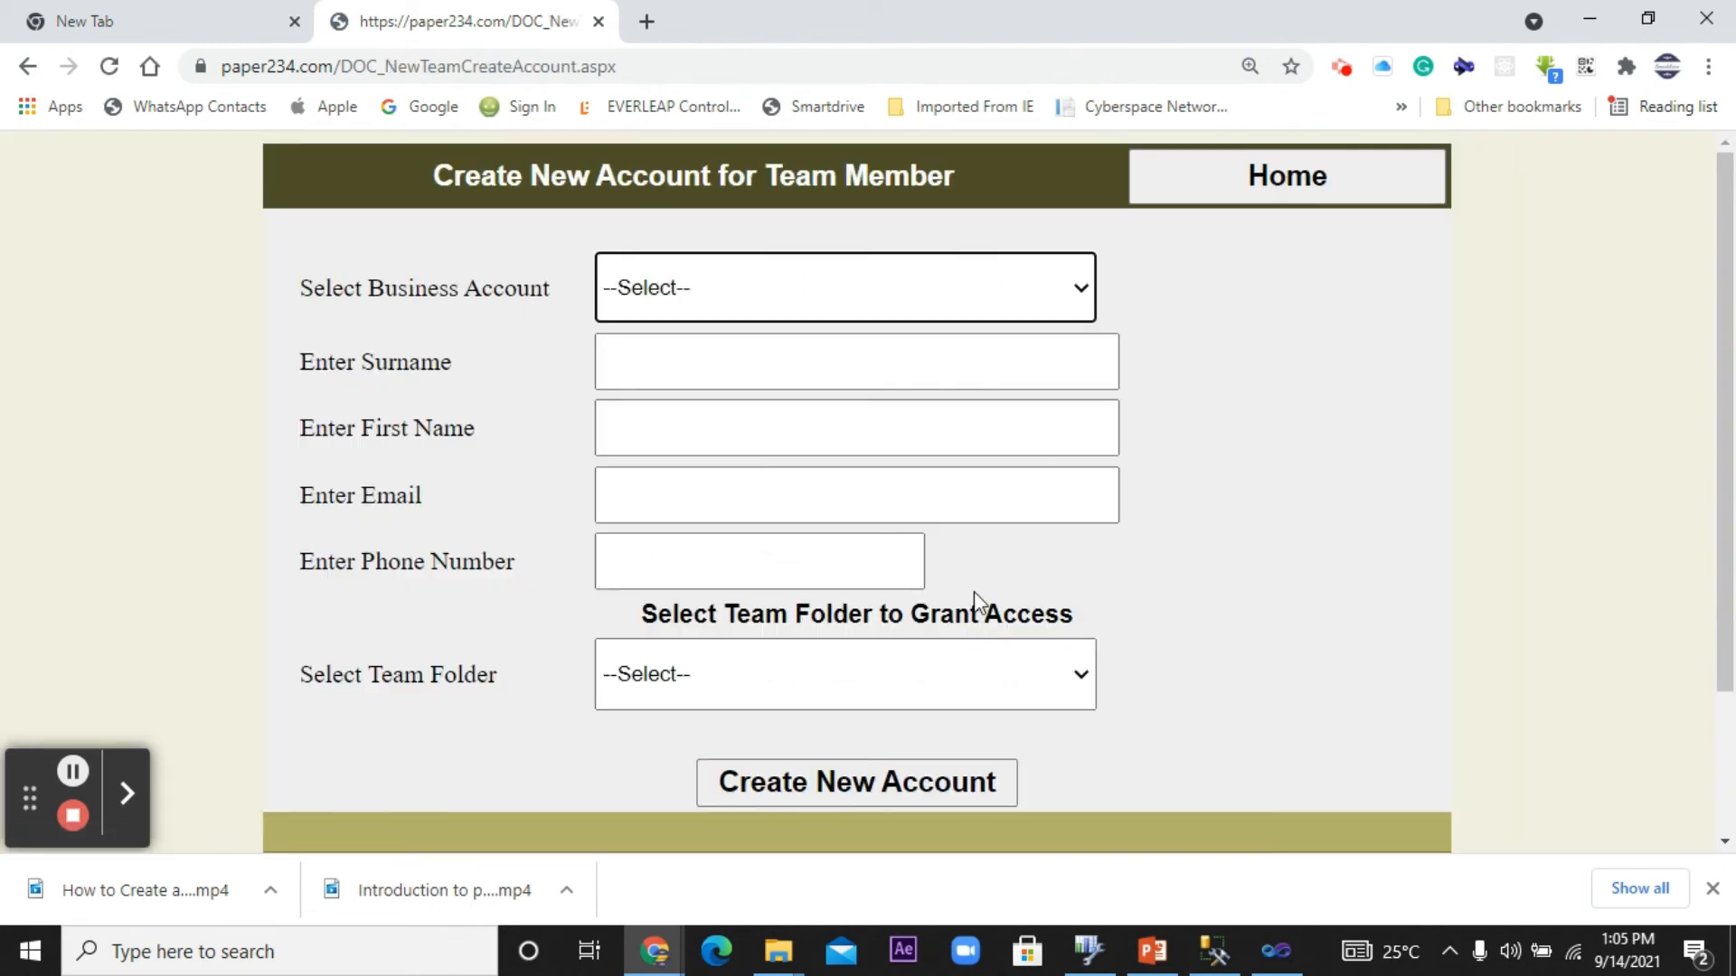
scroll(974, 606, "down", 2)
scroll(973, 606, "up", 1)
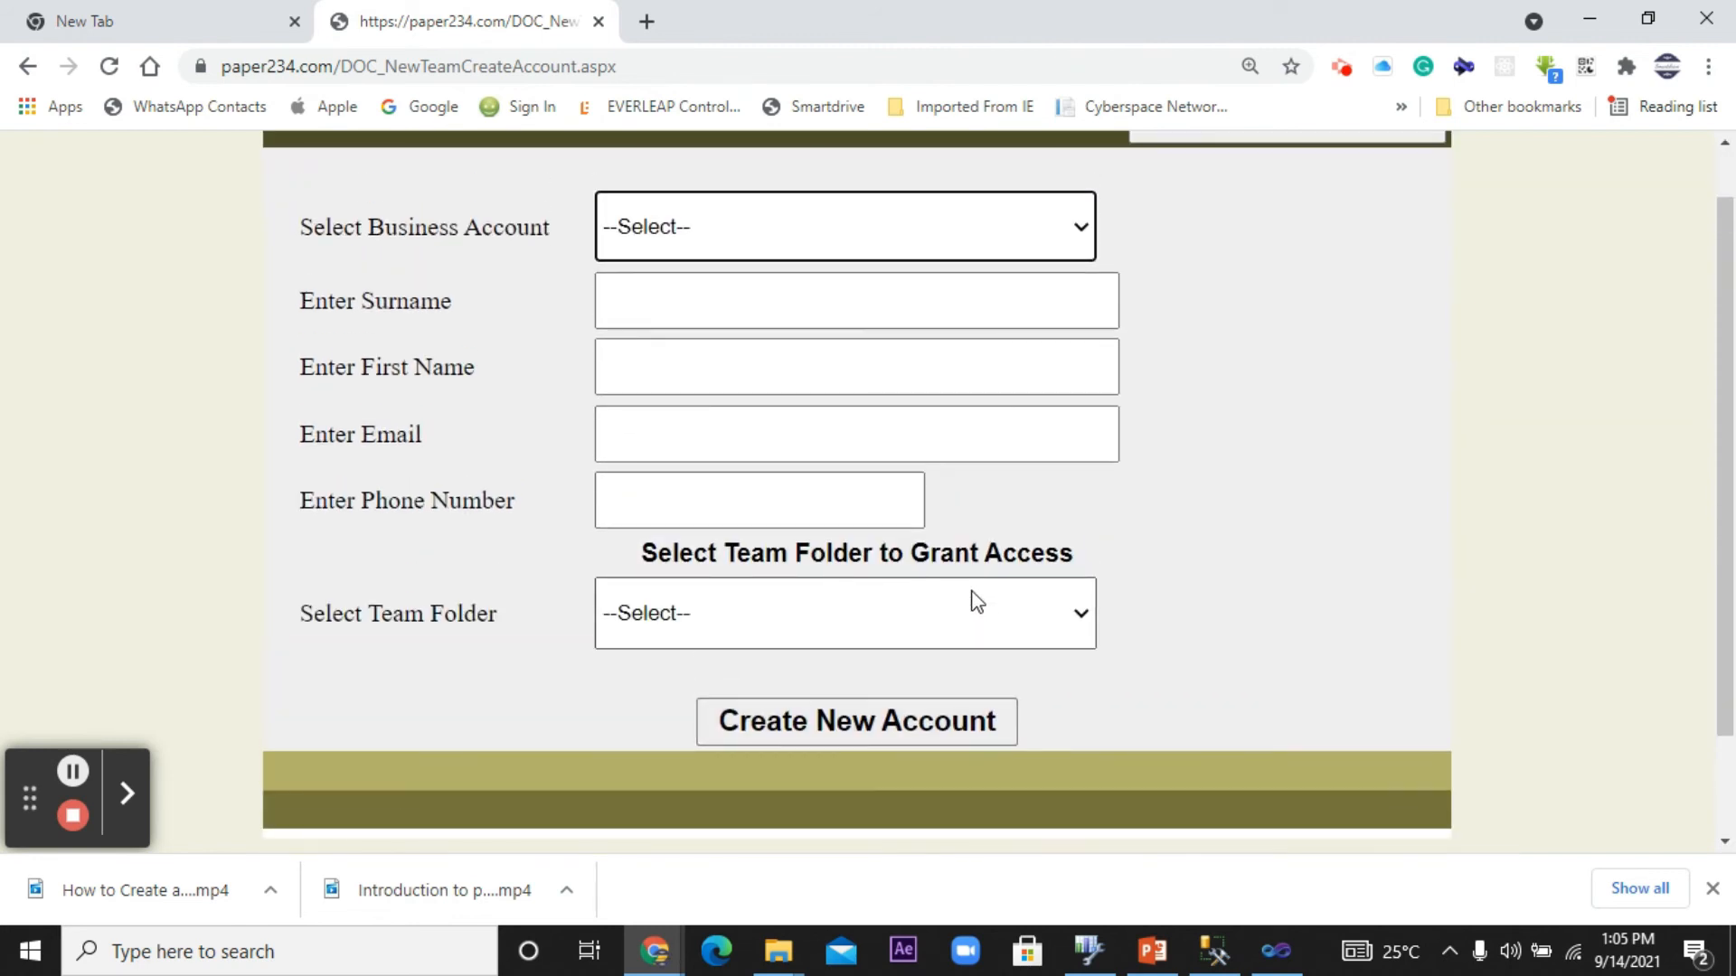
Set the new member's business account type to Business Team Account
left_click(1082, 237)
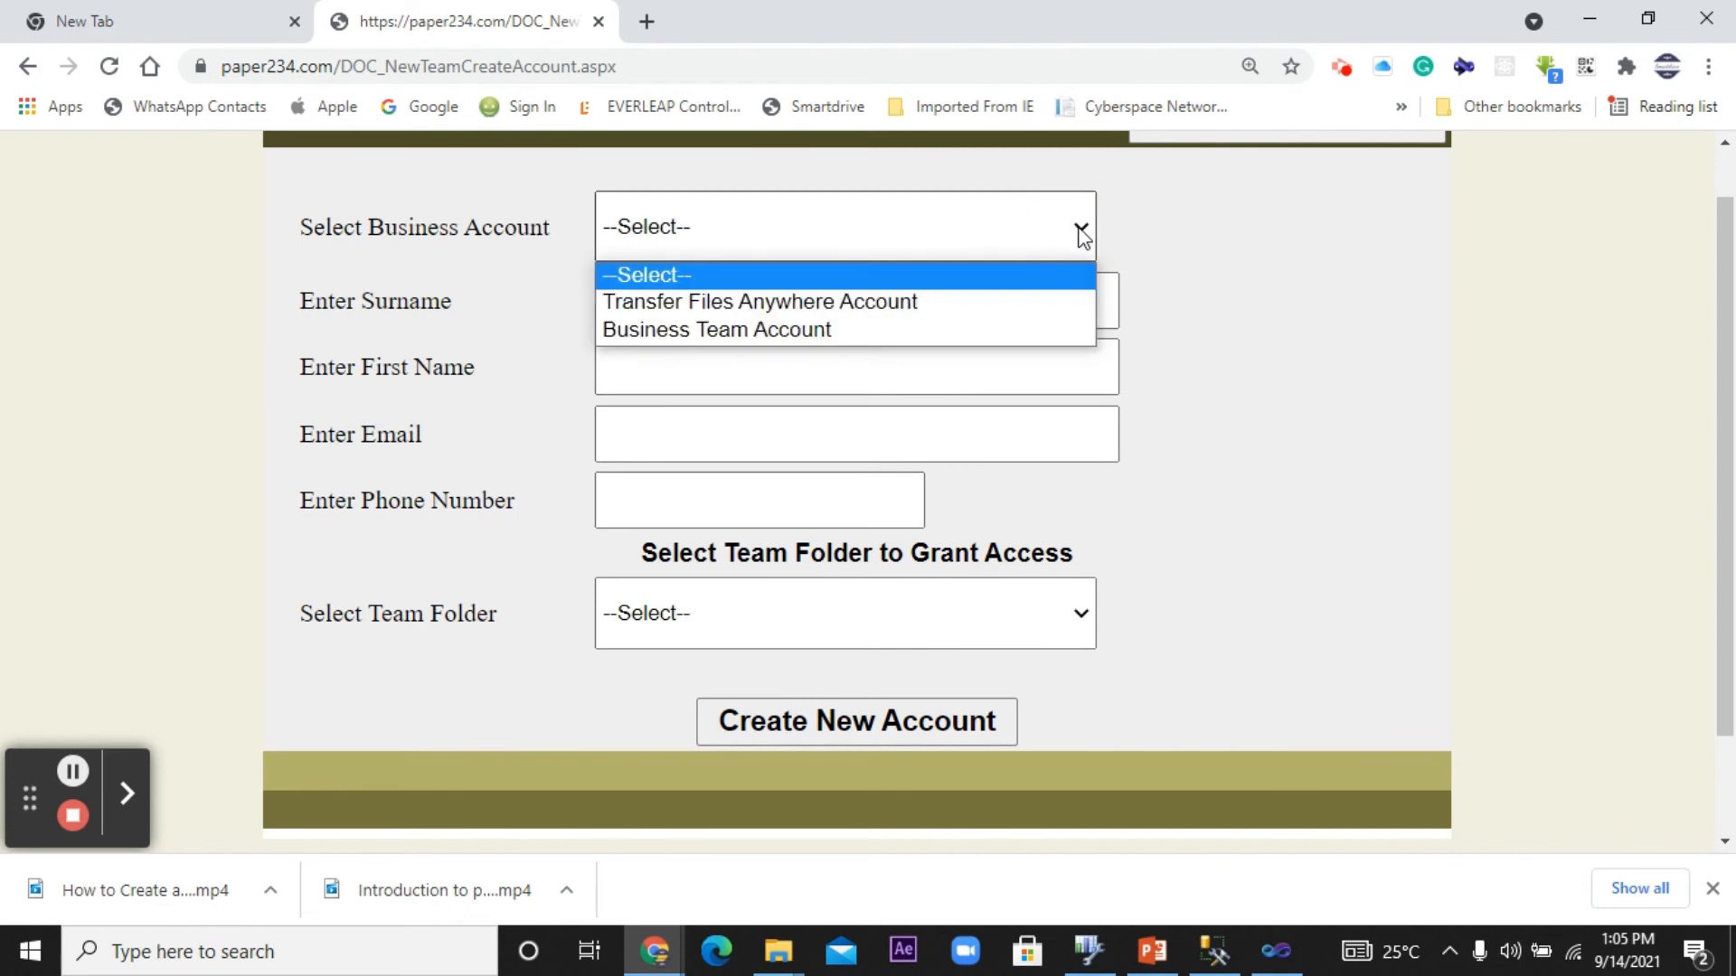
left_click(804, 302)
left_click(964, 225)
left_click(845, 298)
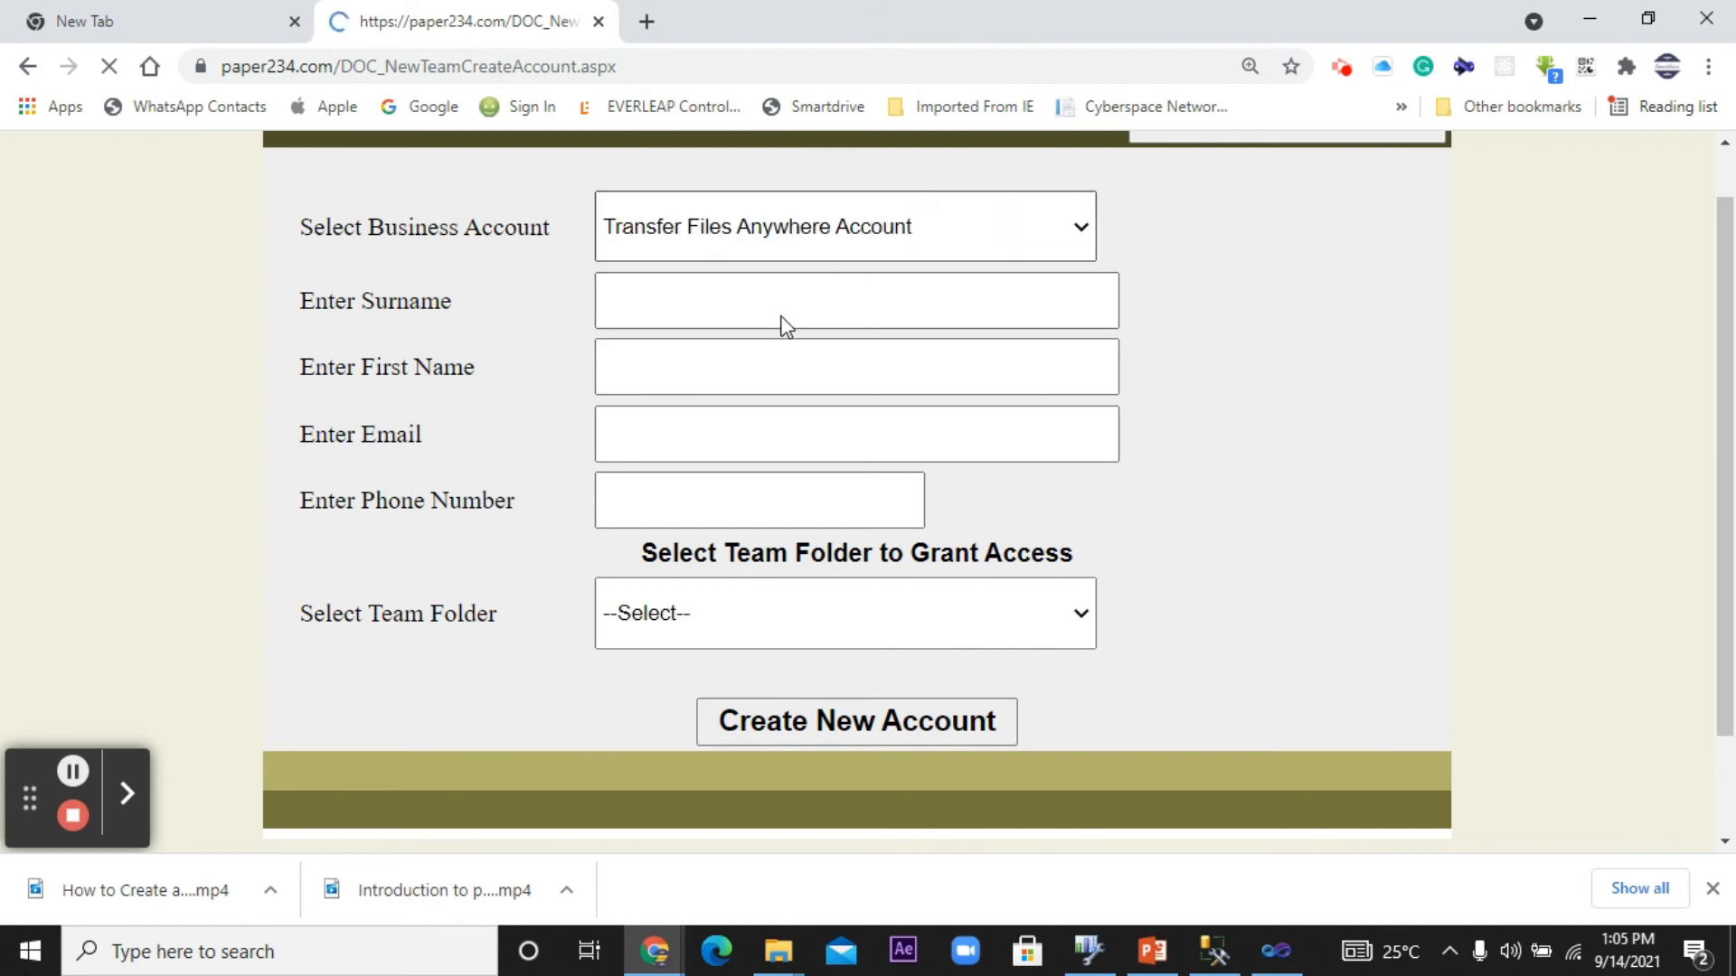
left_click(820, 282)
left_click(759, 403)
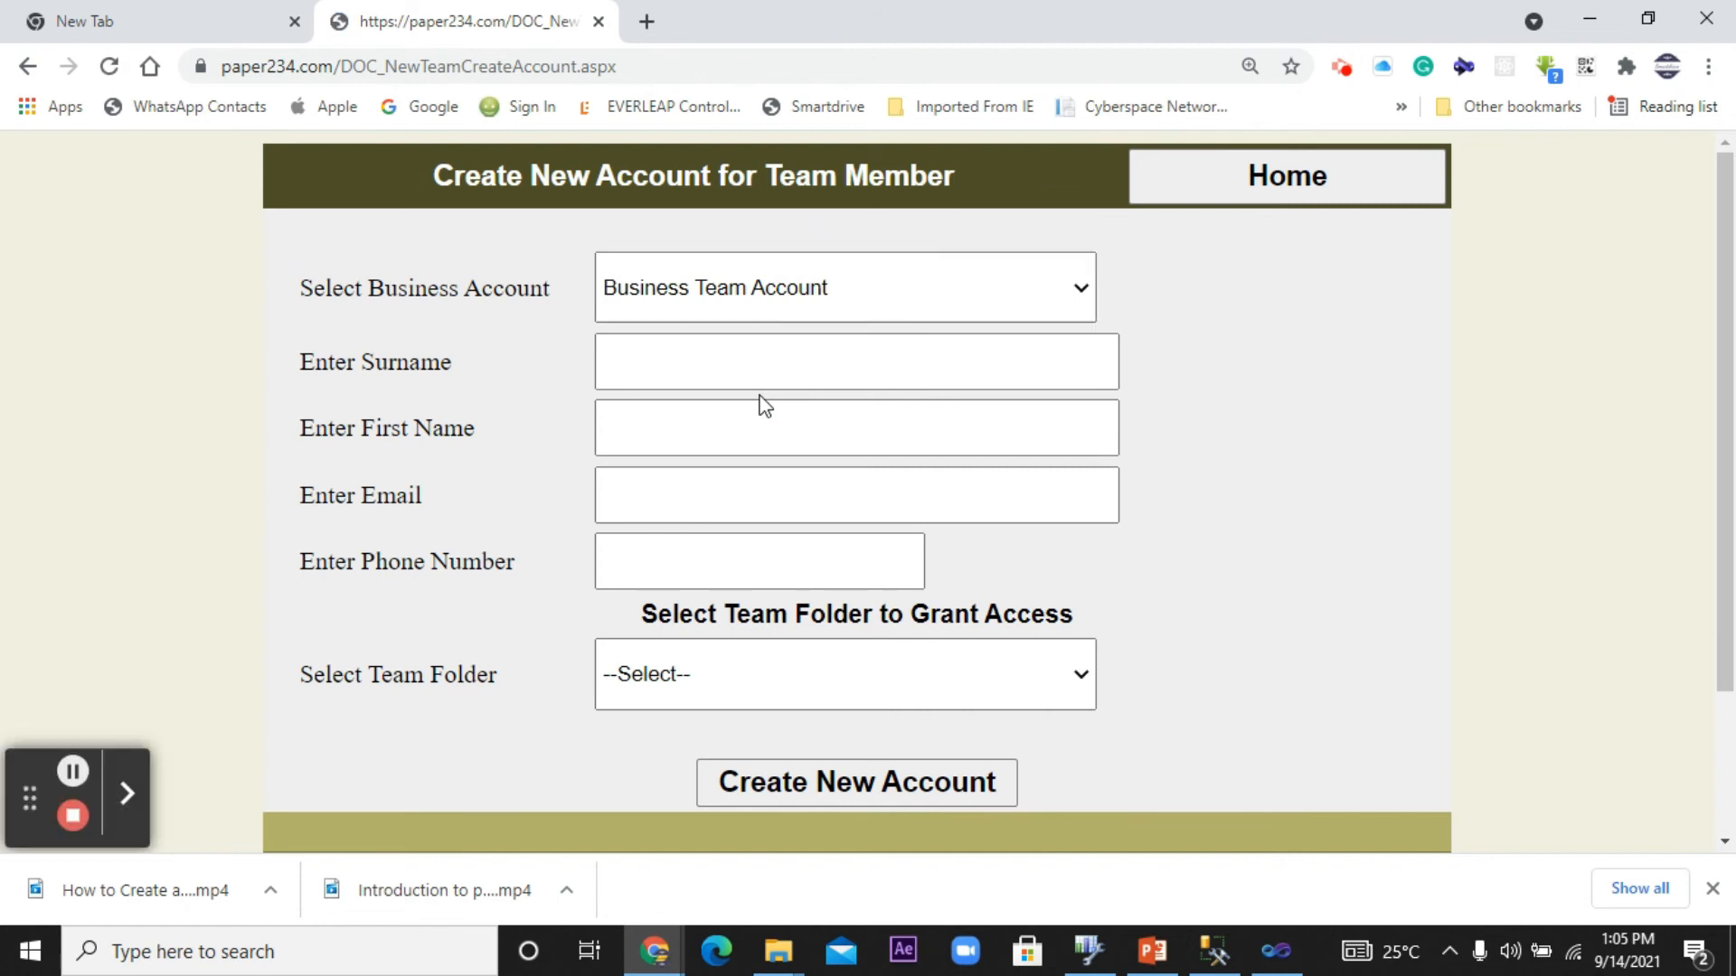
left_click(632, 362)
left_click(1169, 436)
left_click(767, 436)
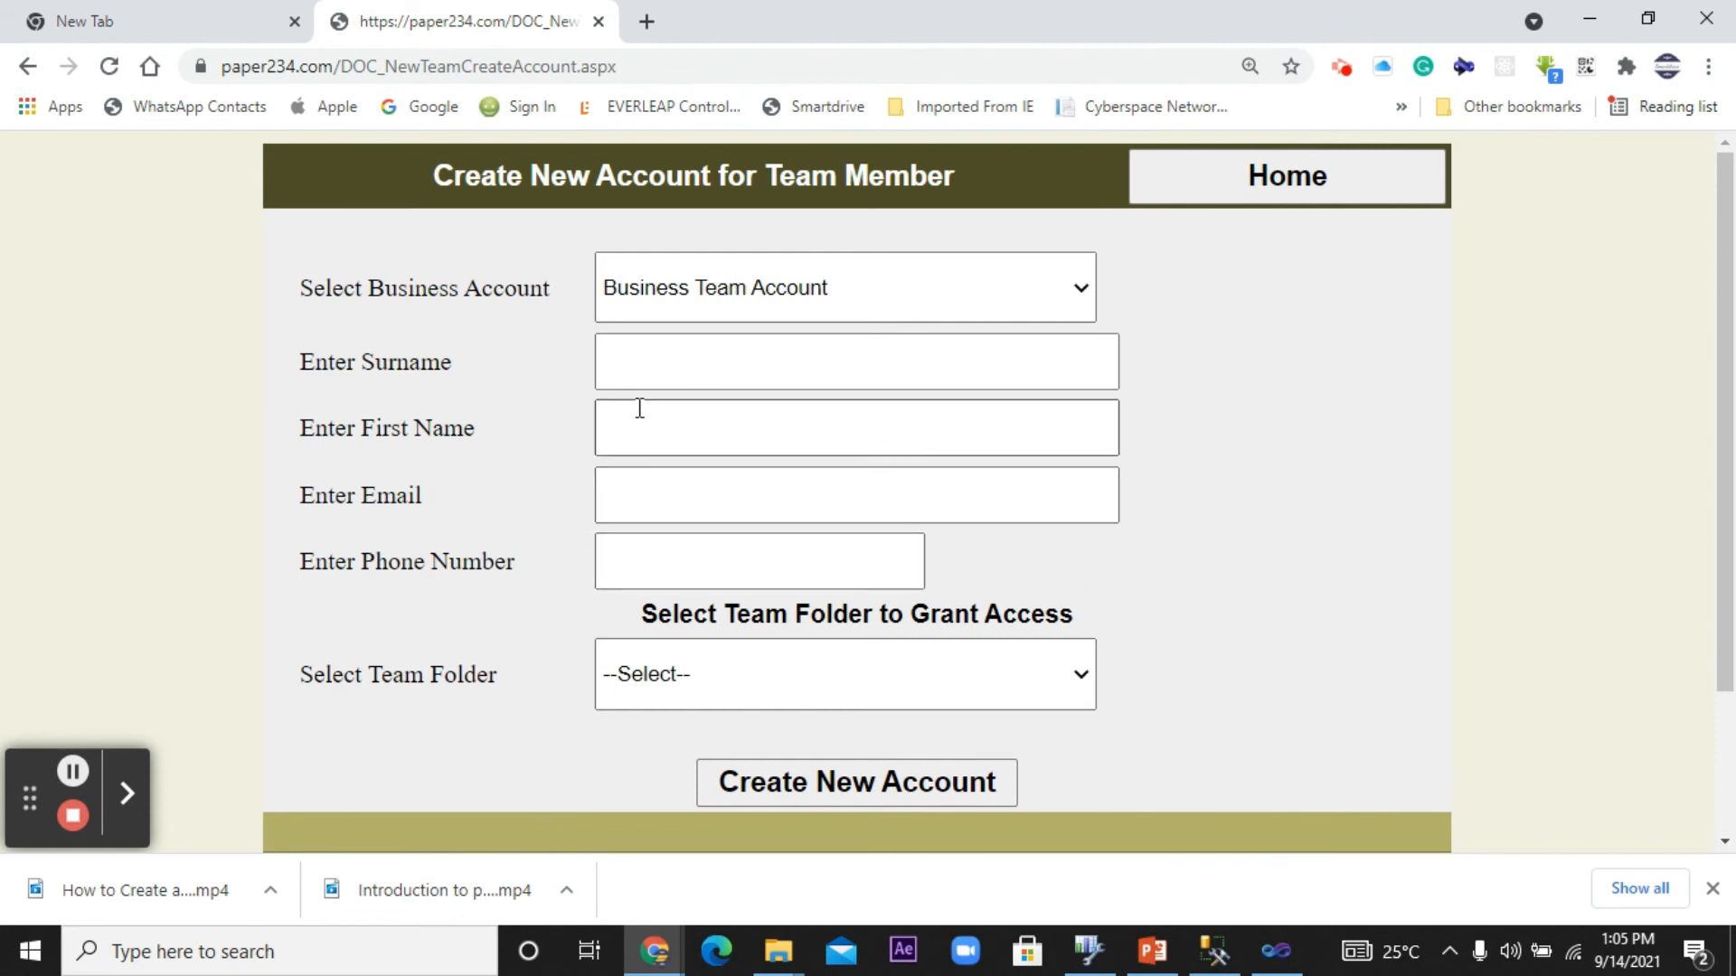
Choose HSE Team Folder as the team folder the new member gets access to
left_click(683, 692)
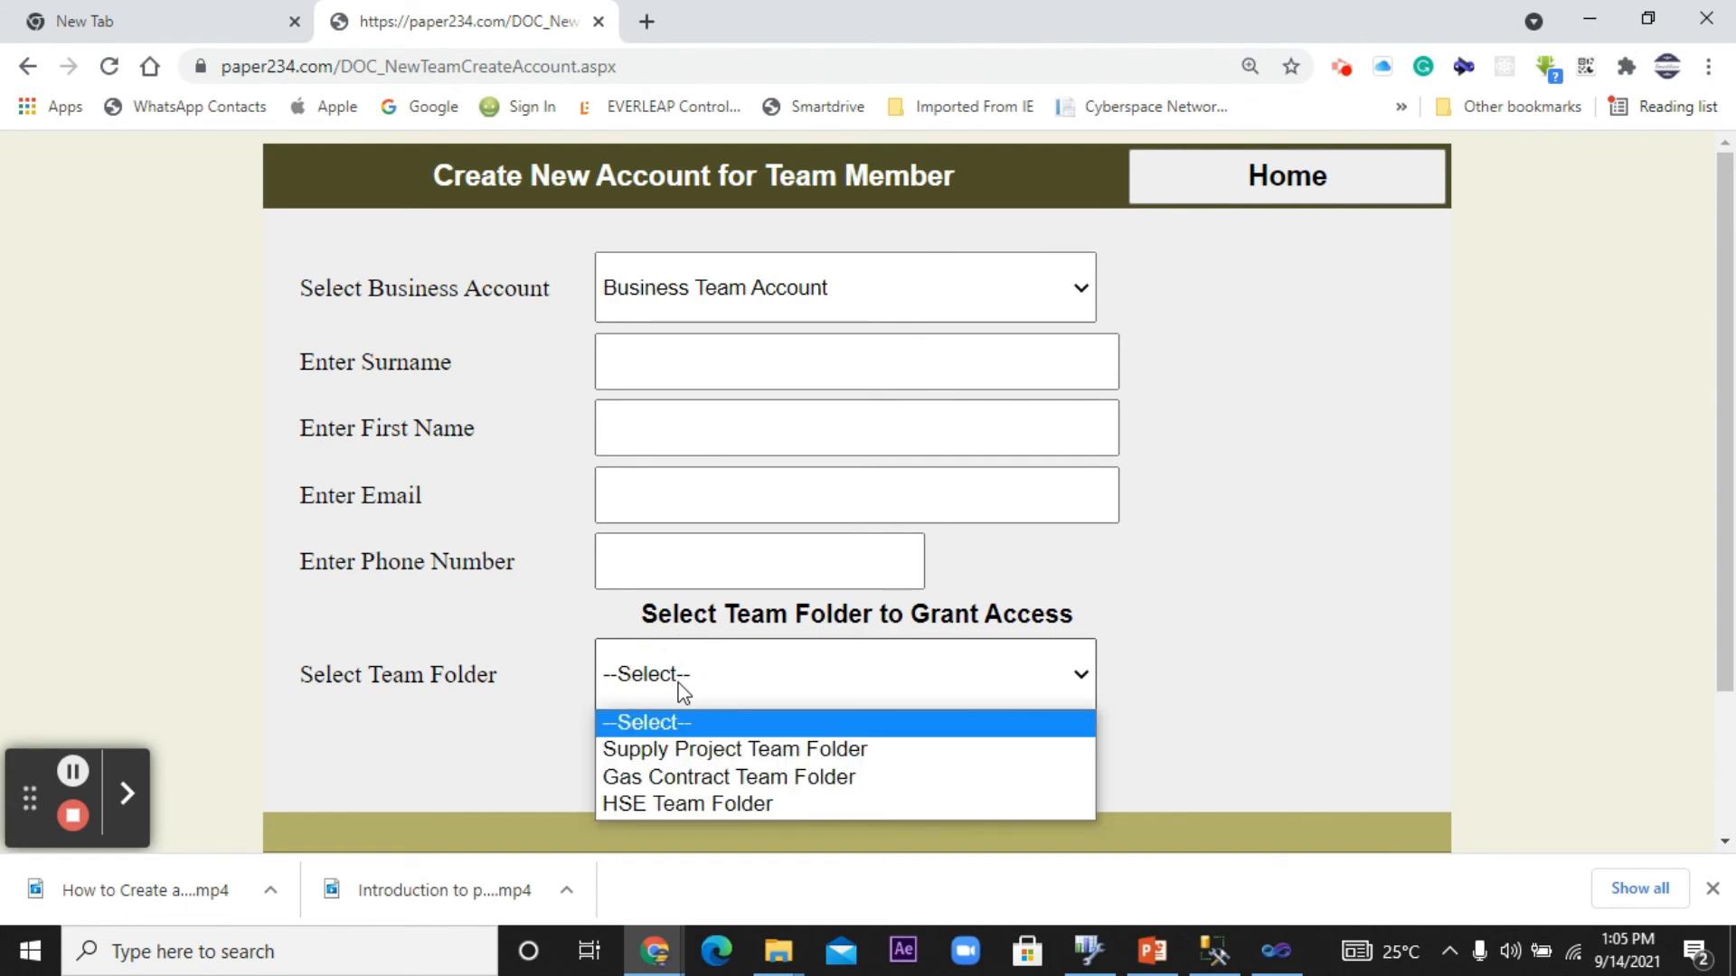
scroll(1307, 718, "down", 1)
left_click(795, 561)
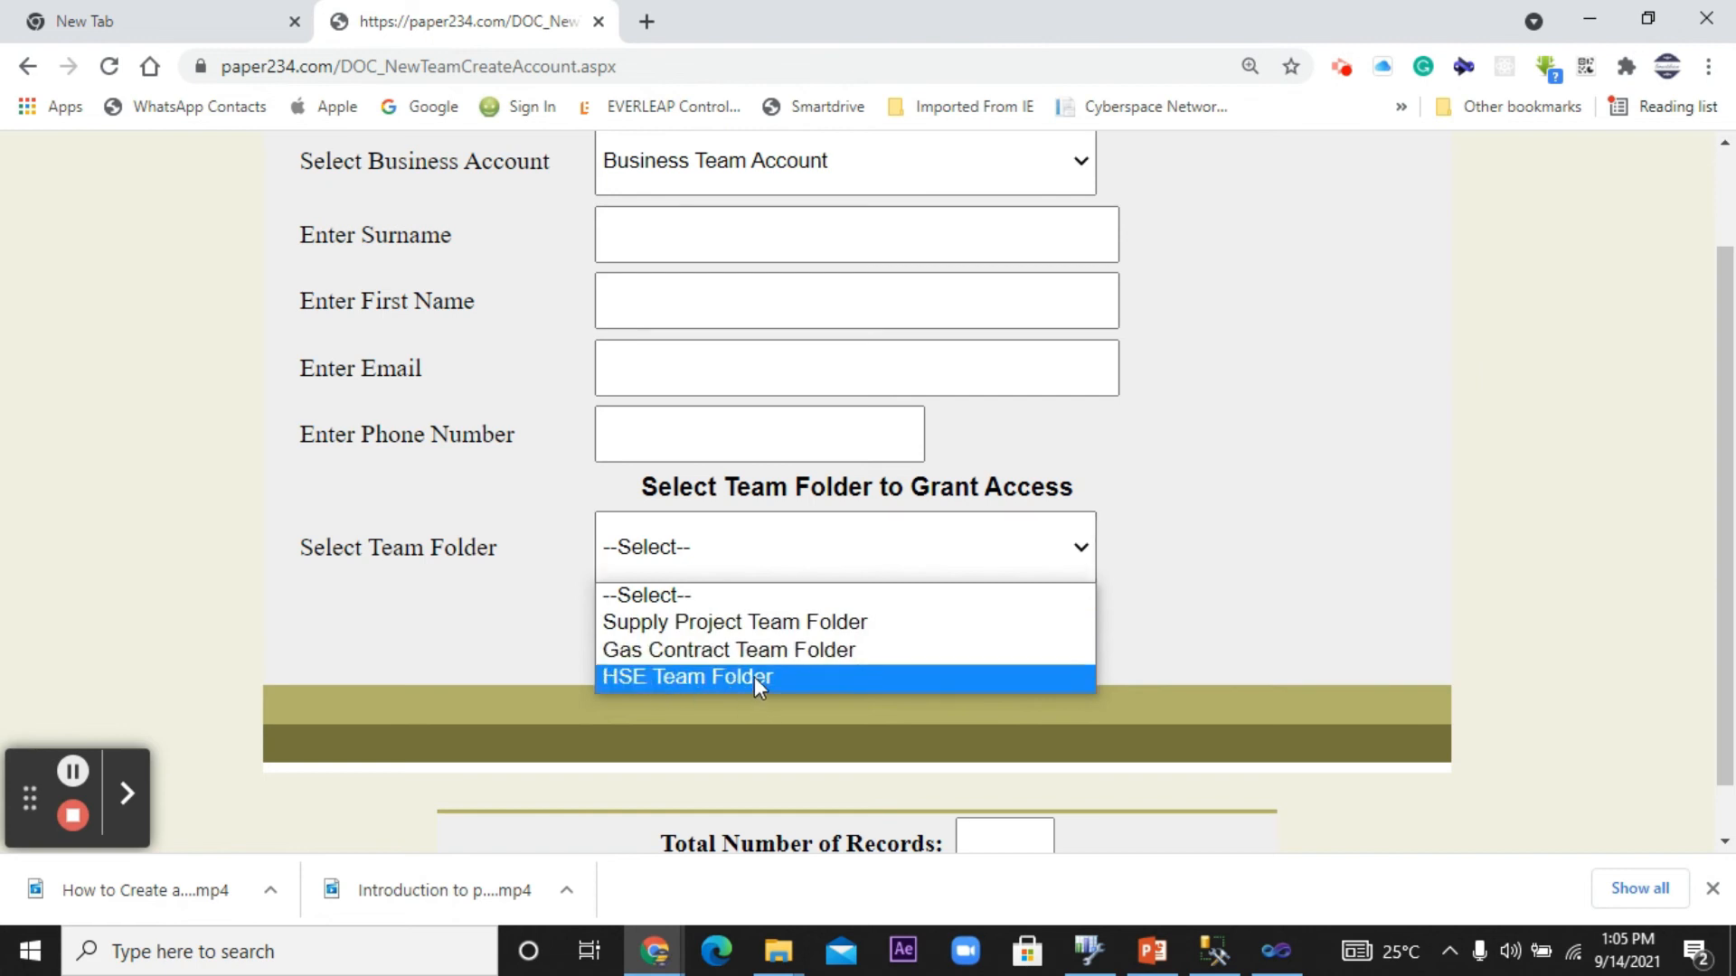
left_click(664, 678)
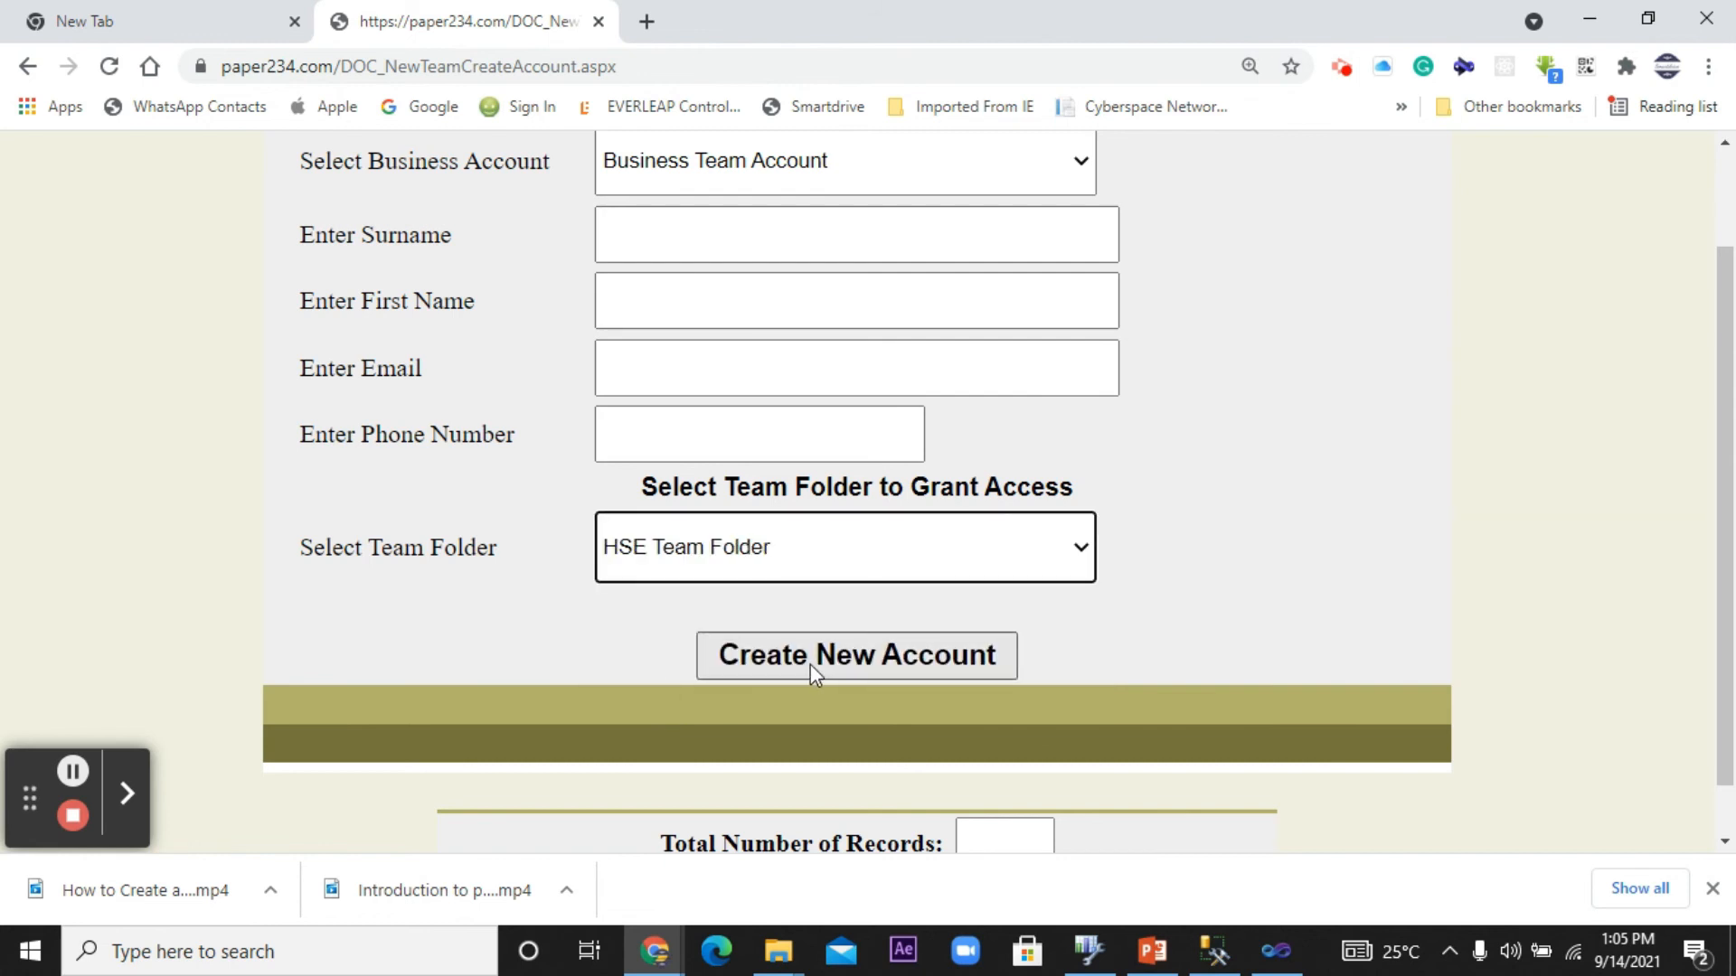
scroll(575, 443, "up", 2)
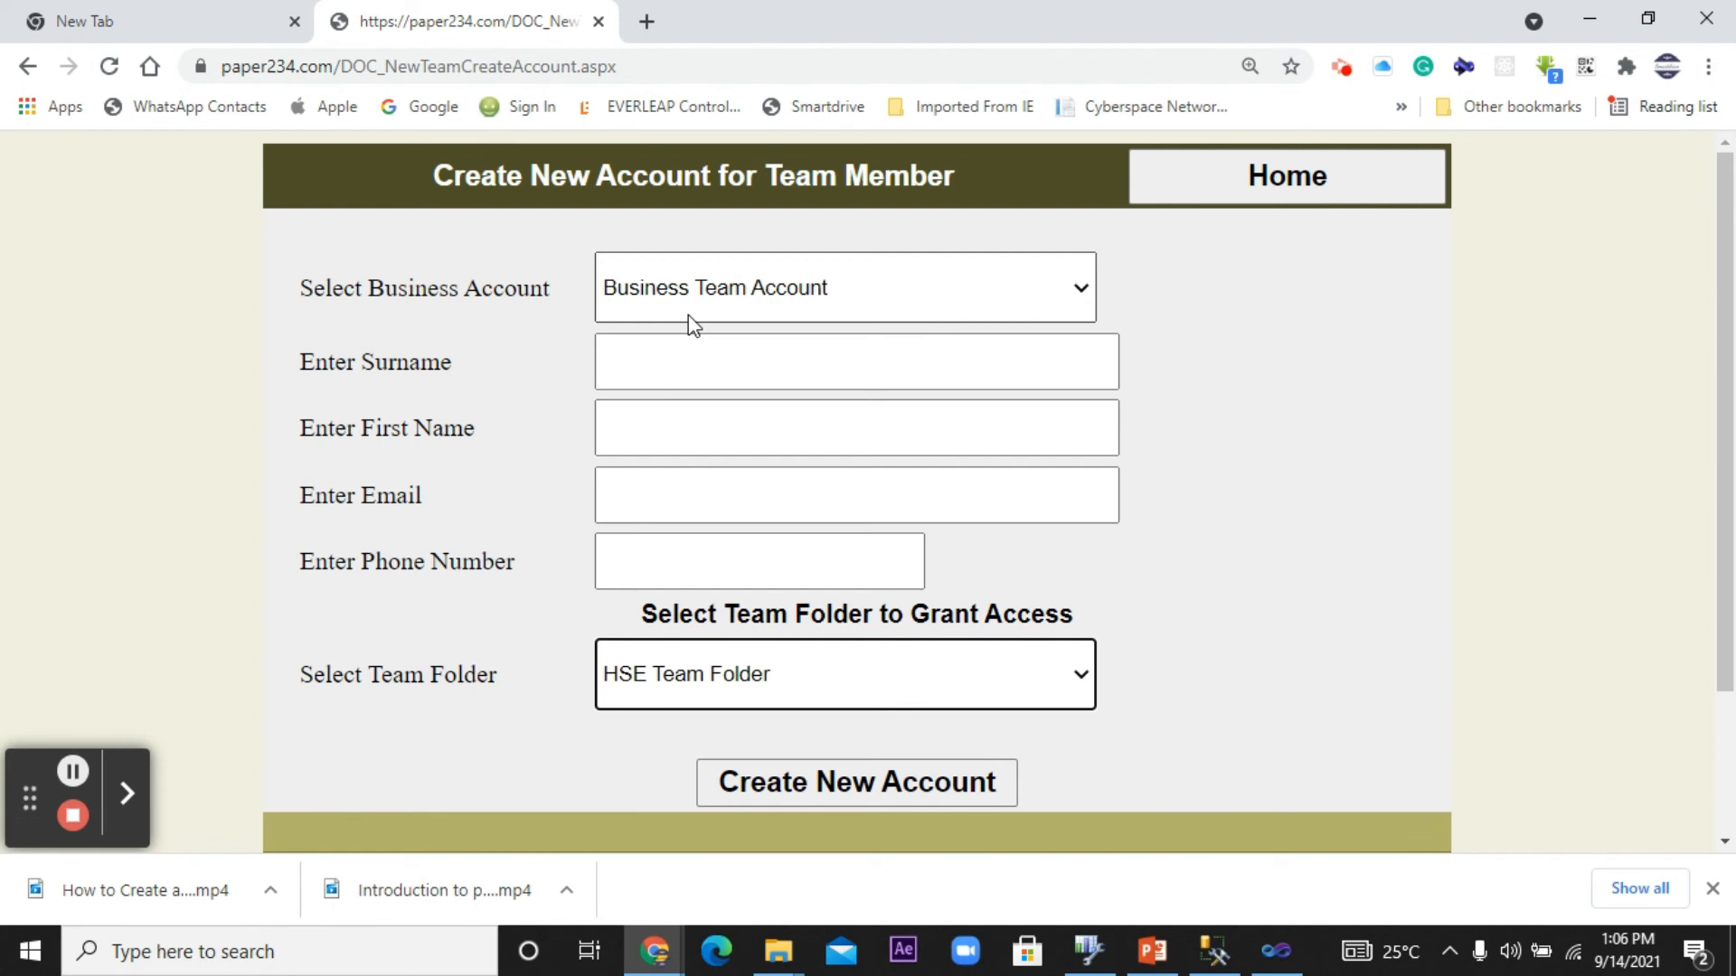
Return to the home menu and open the page for granting folder access to a new team member
left_click(1265, 183)
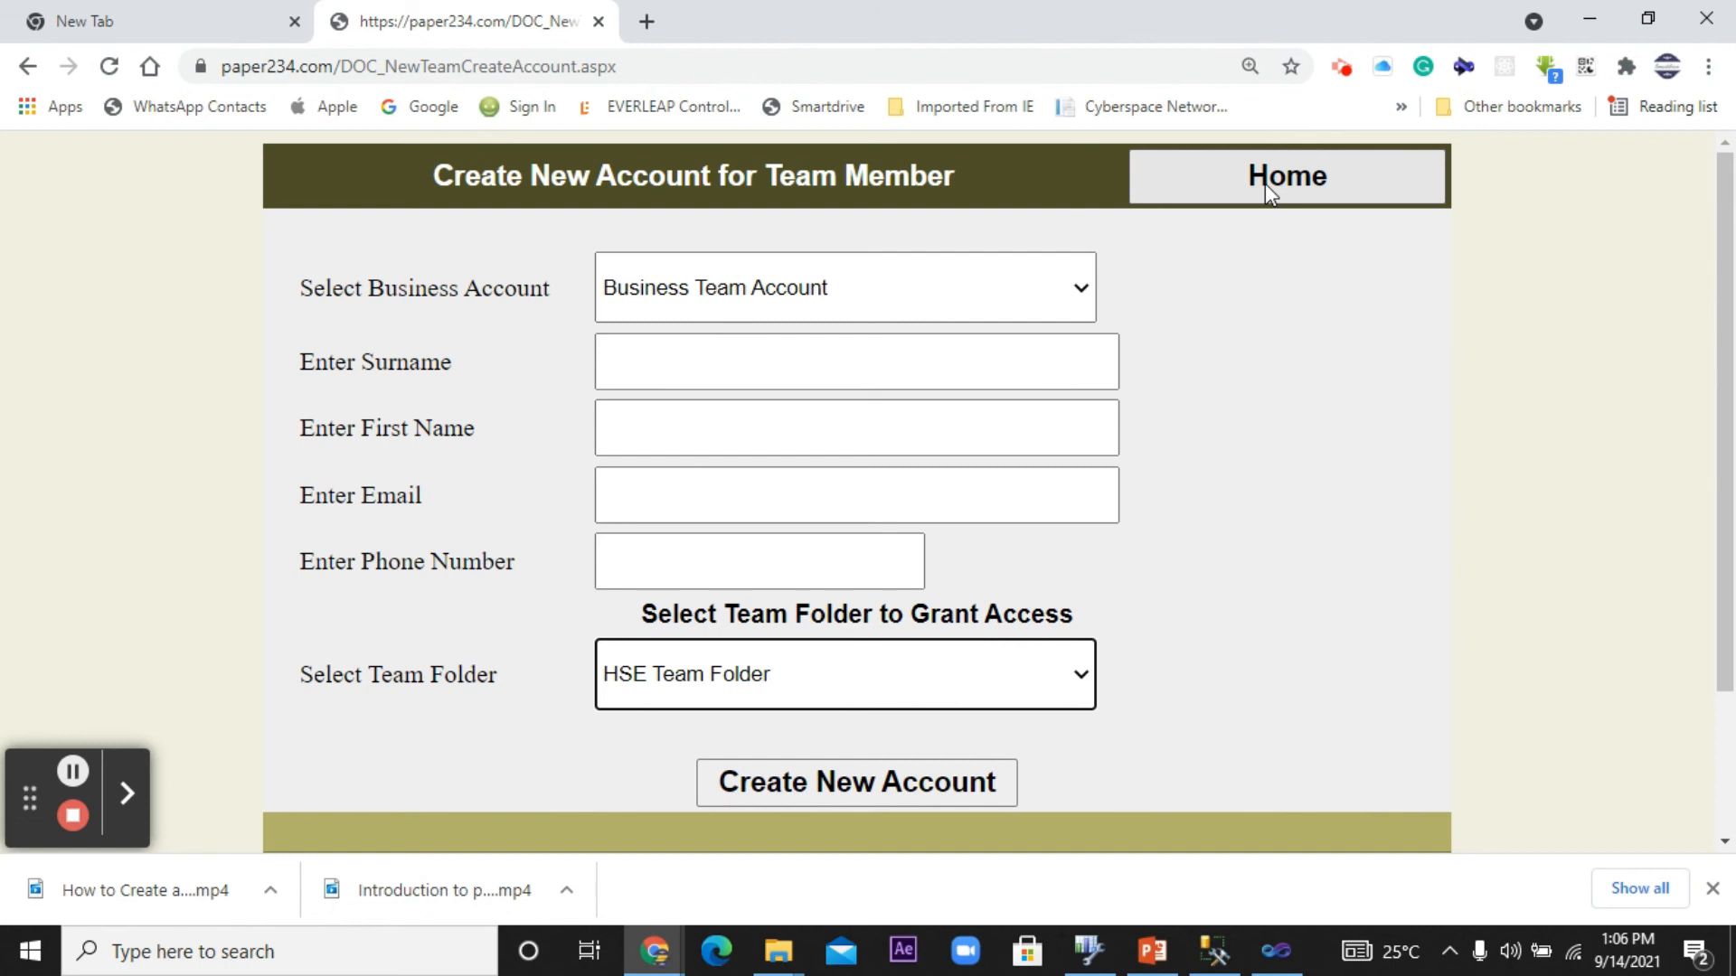
scroll(1089, 598, "down", 15)
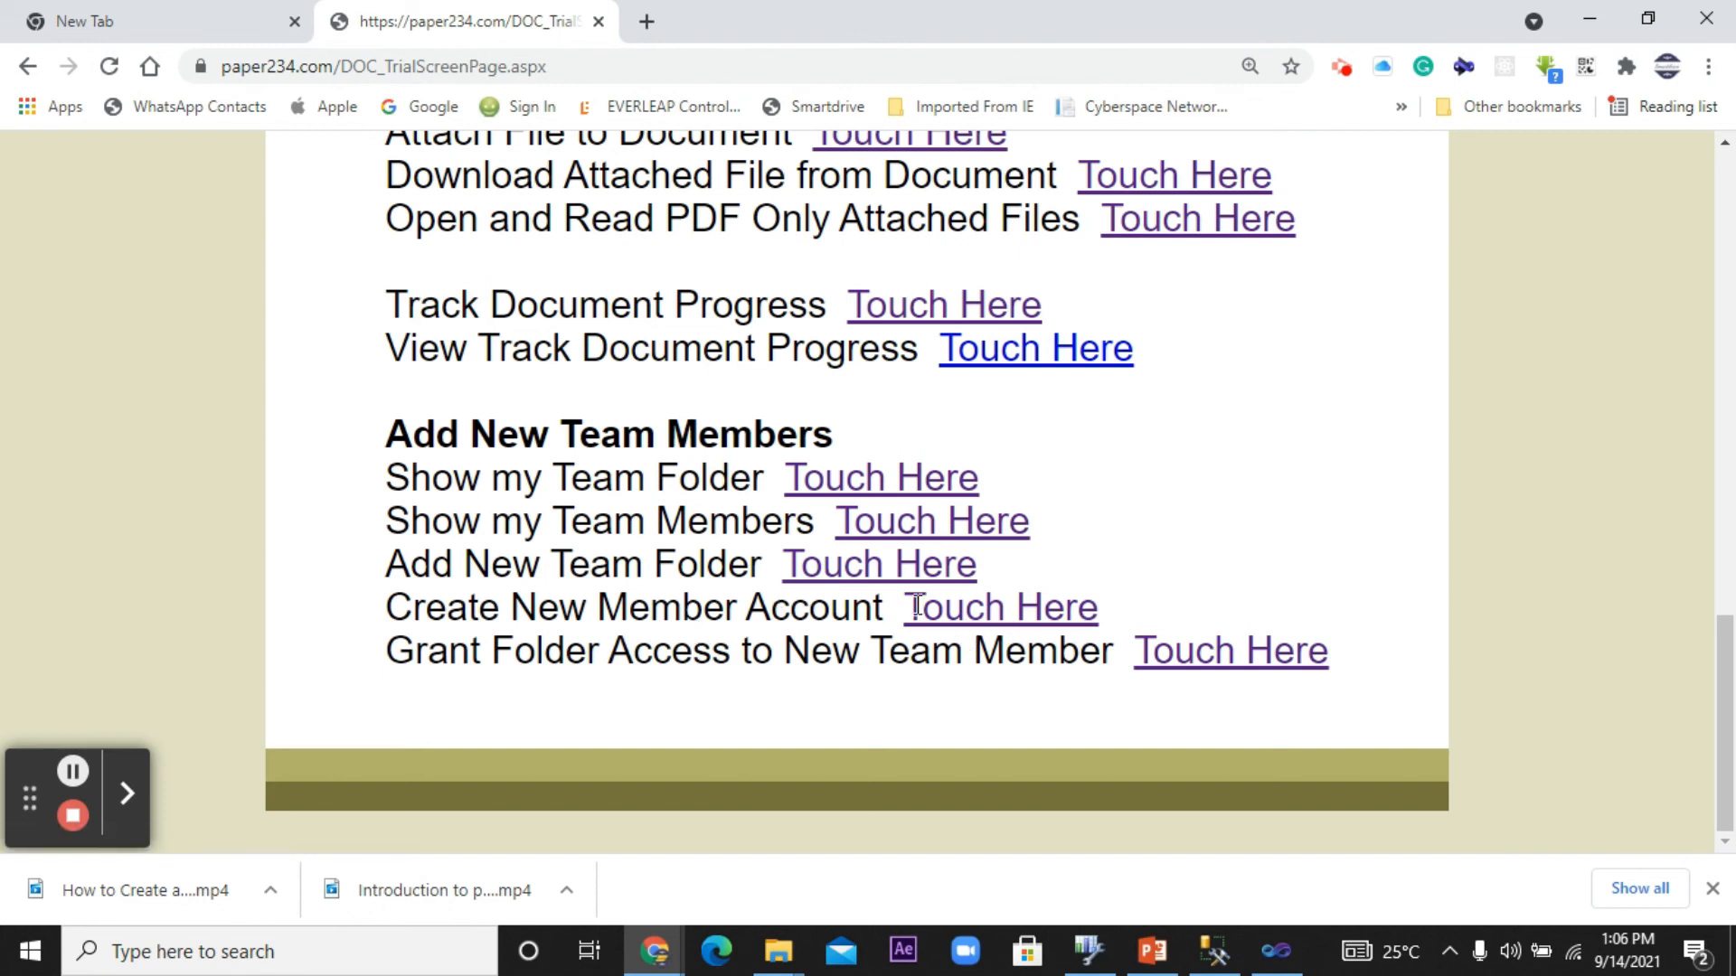
left_click(1264, 669)
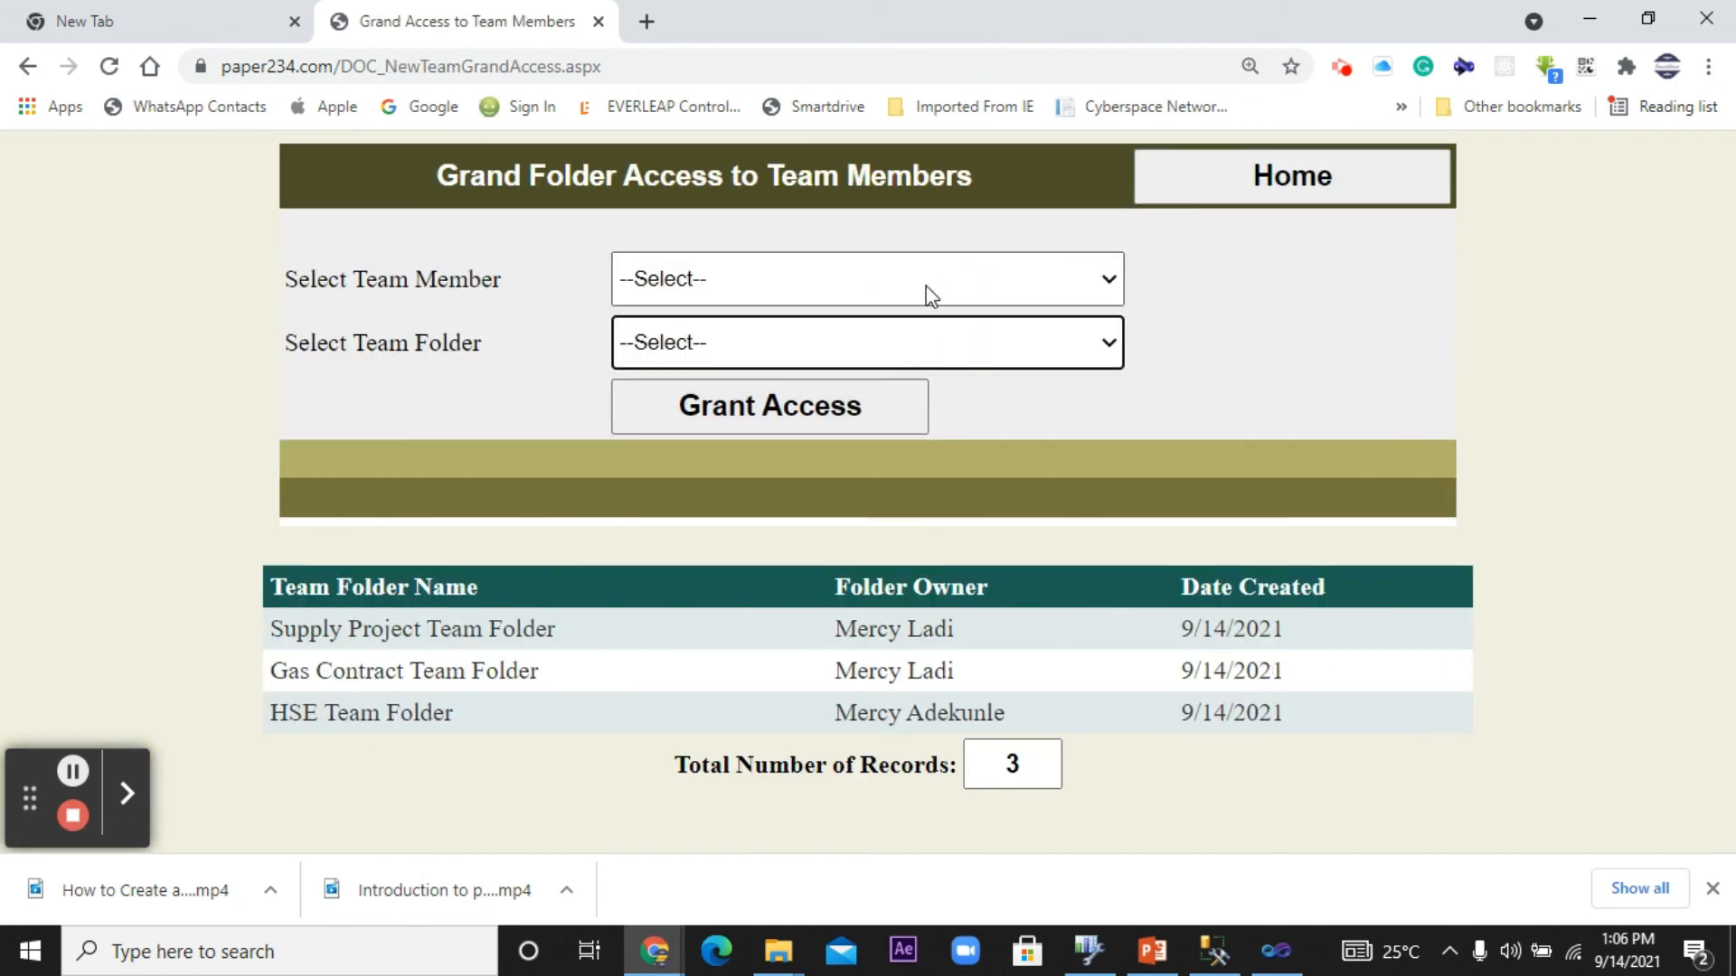
Examine the team member and team folder choices for granting access without selecting any, and return to the home menu
left_click(924, 286)
left_click(1280, 340)
left_click(973, 351)
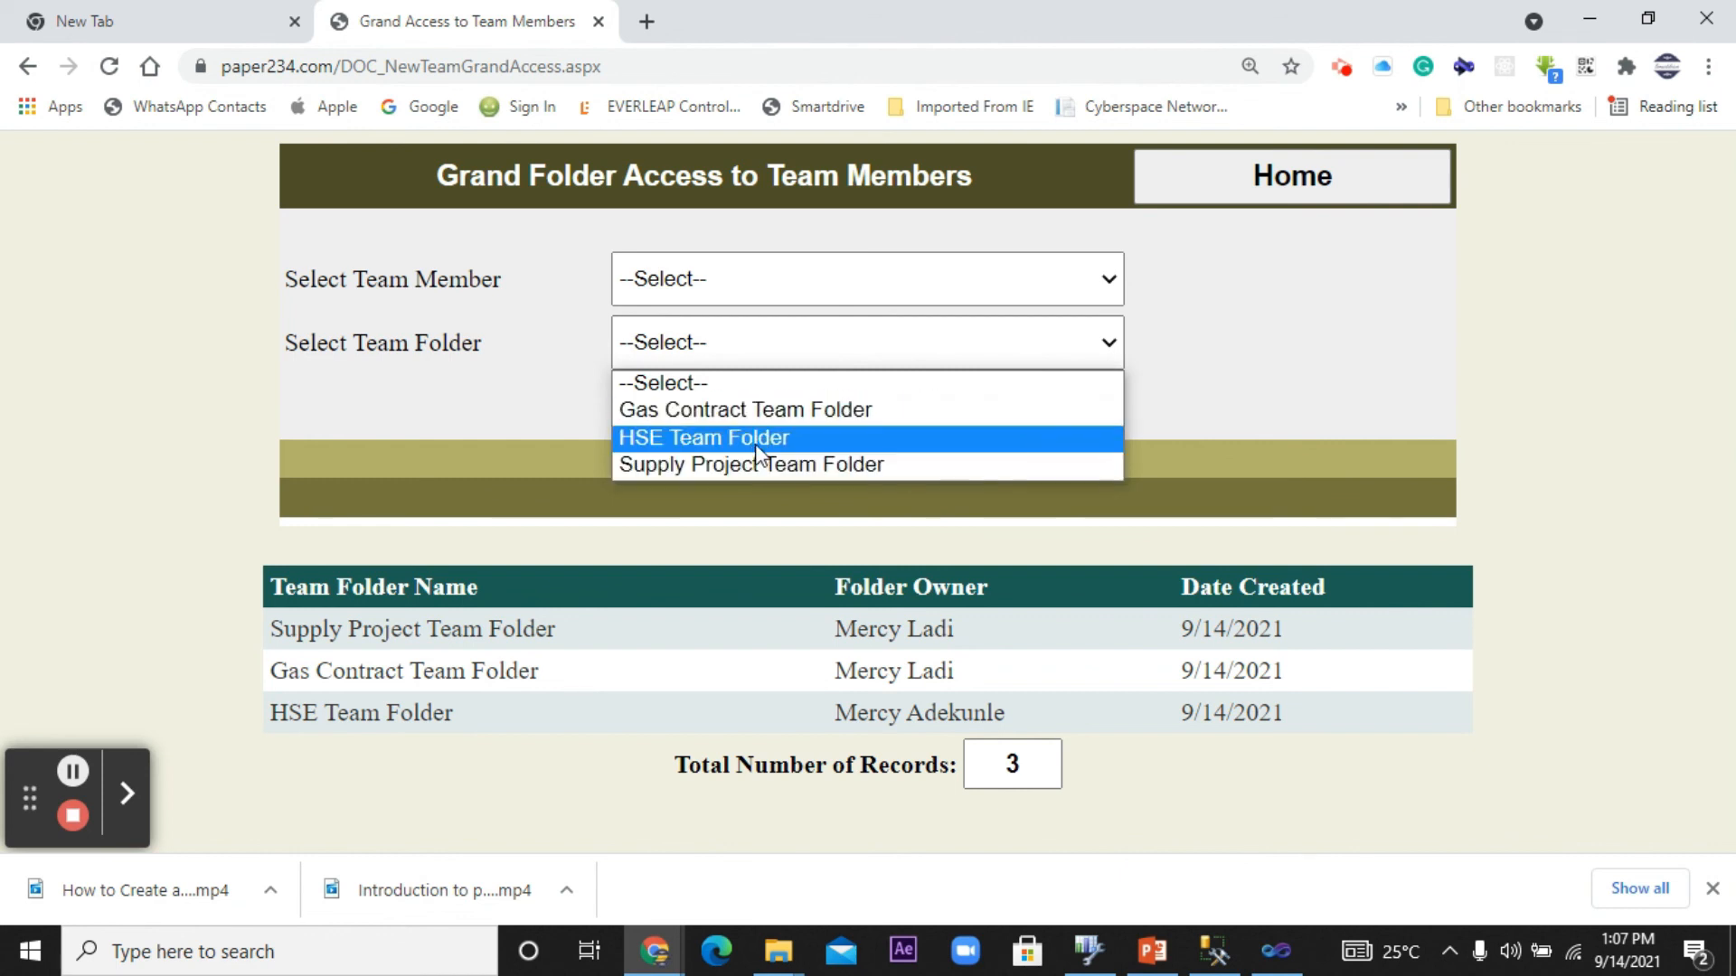
left_click(1322, 342)
left_click(1319, 194)
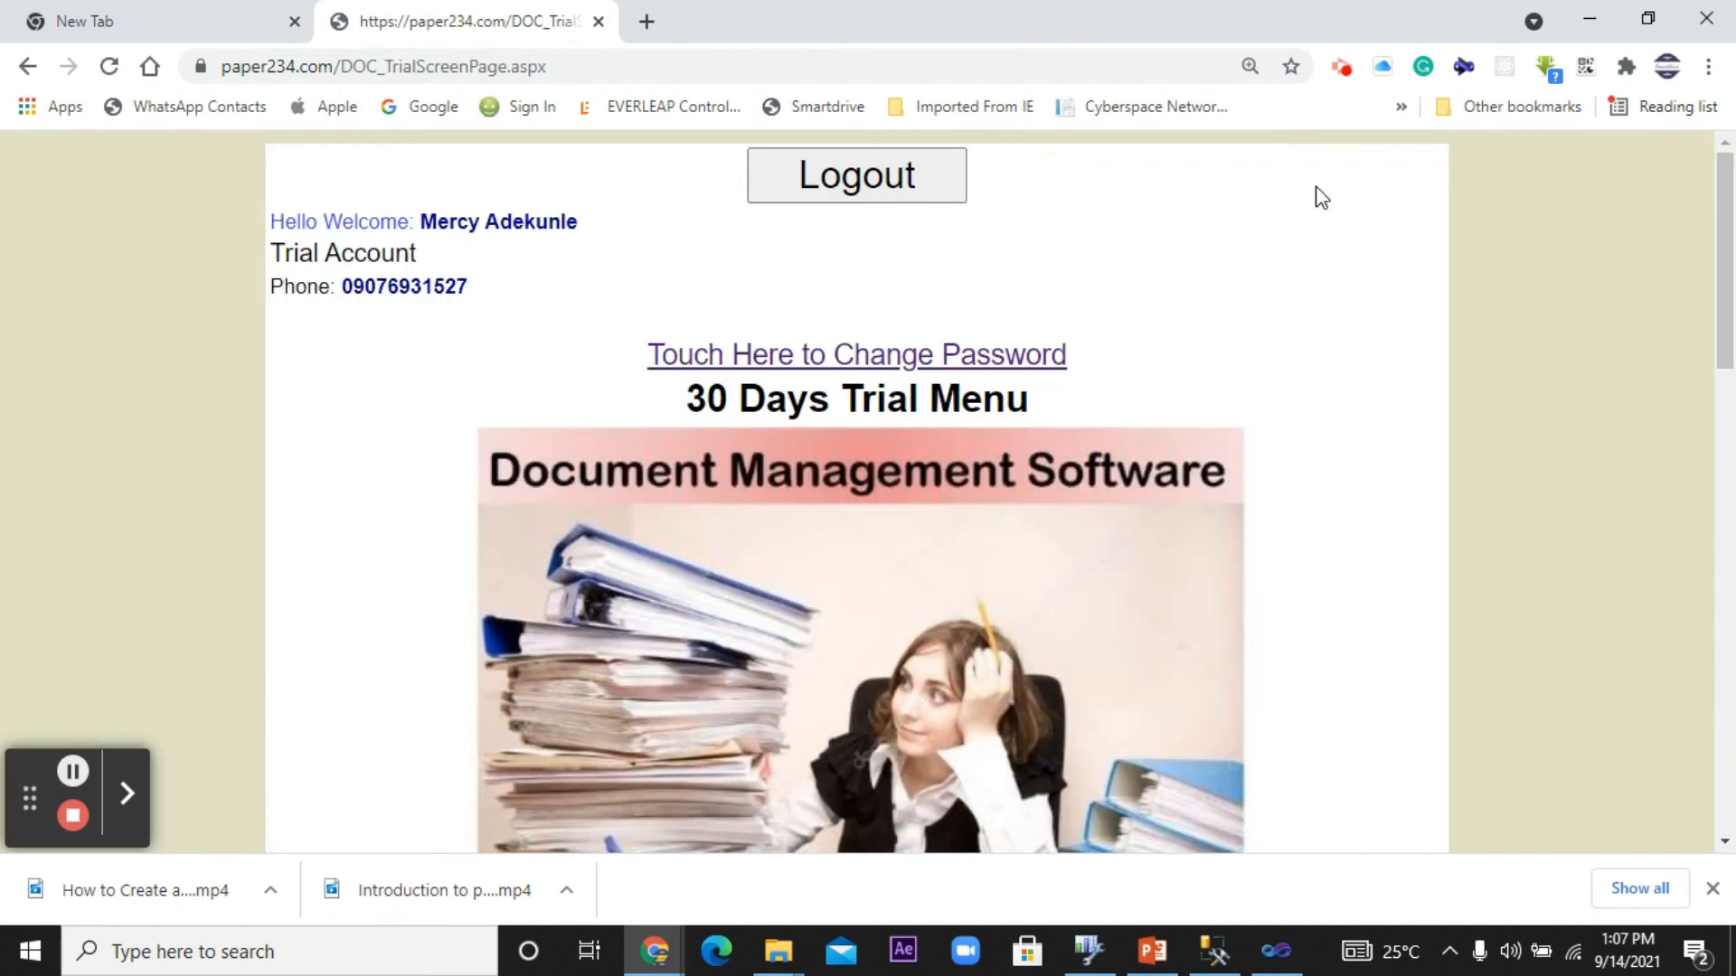
scroll(1244, 340, "down", 4)
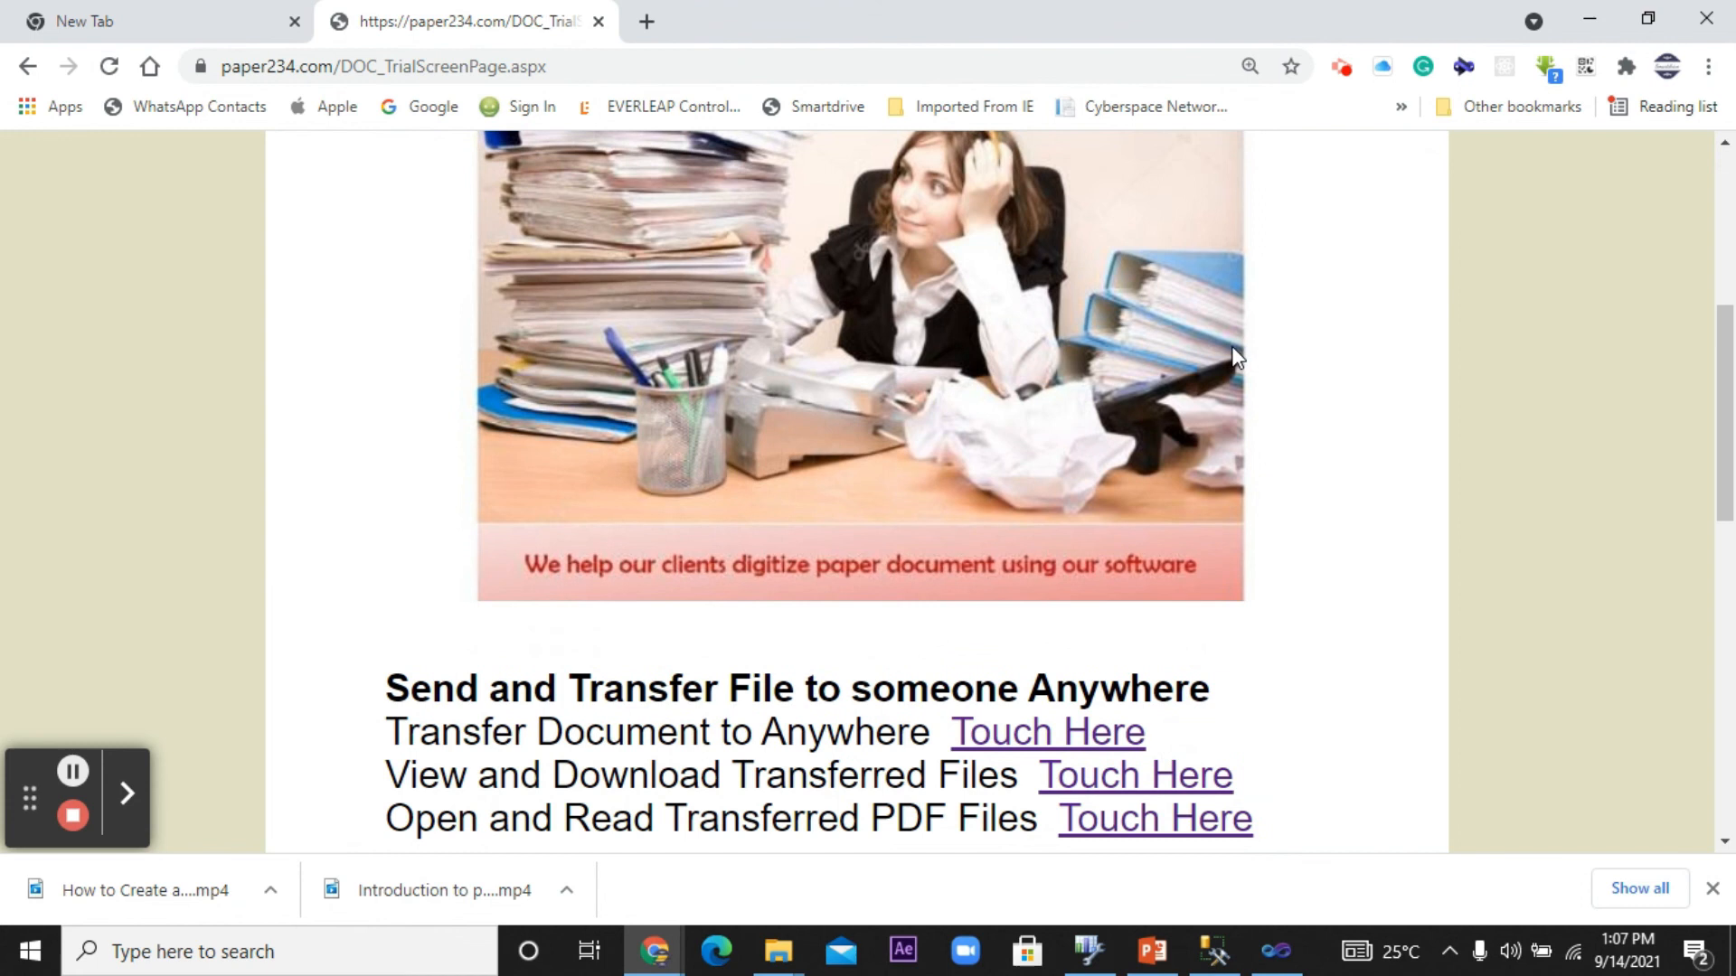
scroll(1235, 361, "up", 2)
scroll(1236, 362, "up", 3)
scroll(1237, 362, "down", 10)
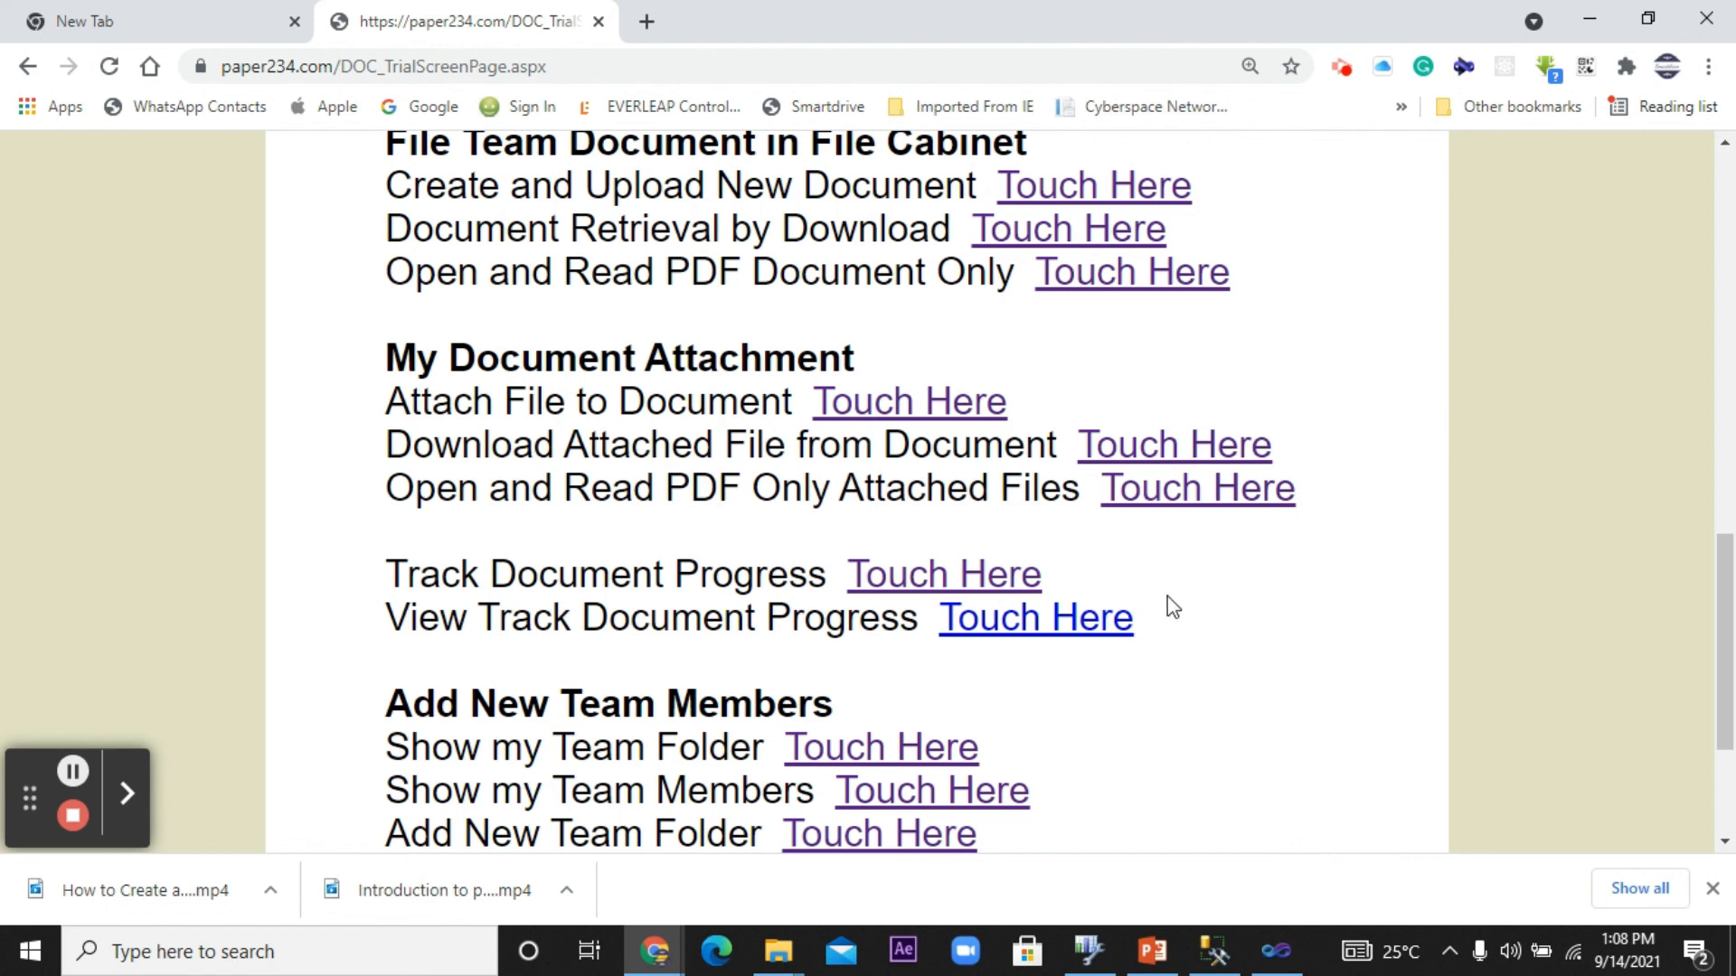
scroll(1168, 595, "up", 12)
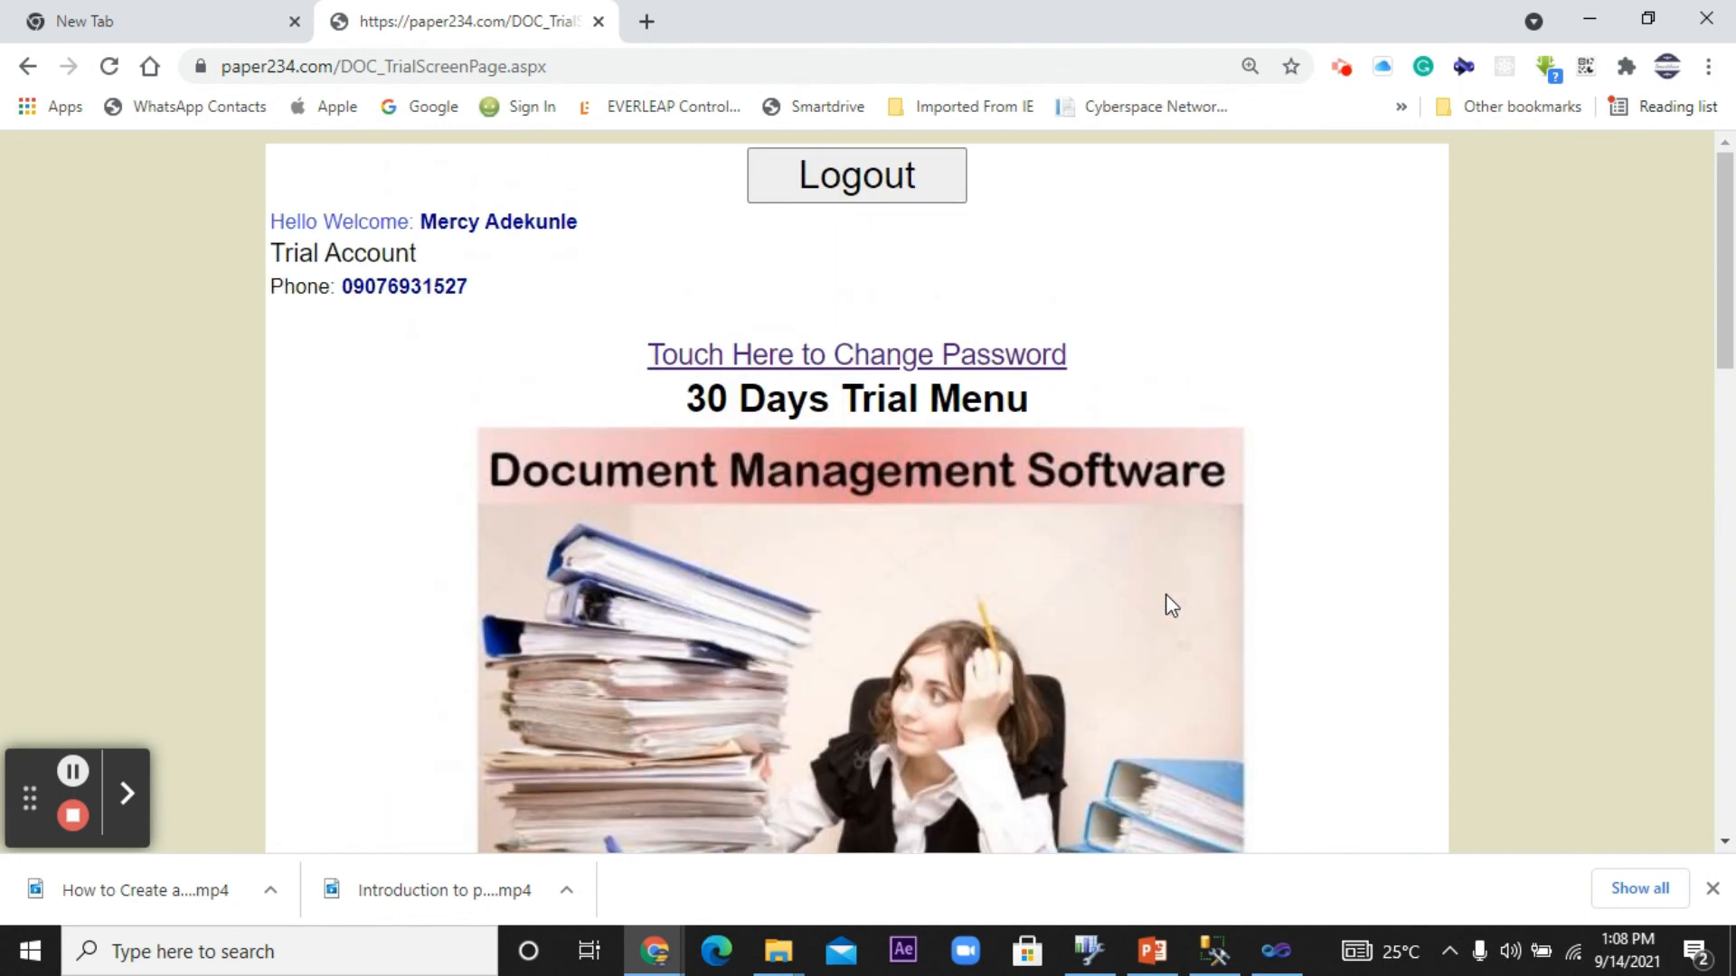